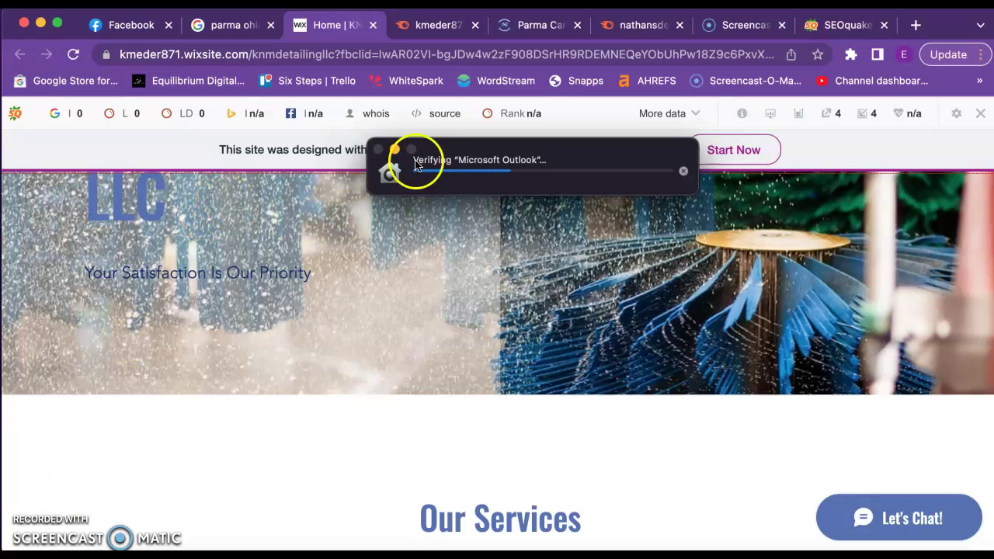
# Minimize the Microsoft Outlook verification popup to uncover the KNM Detailing Wix homepage.
pyautogui.click(396, 150)
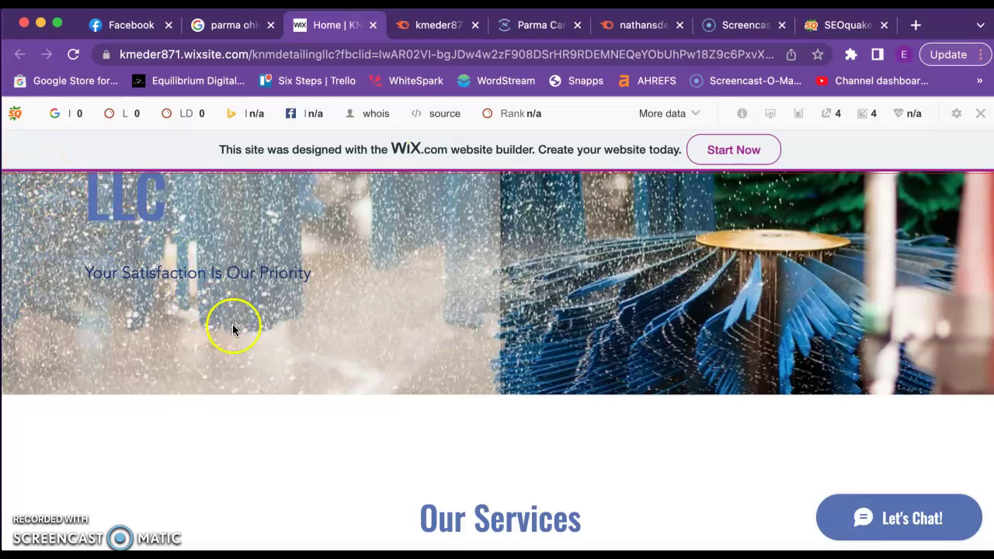
# Scroll through KNM's services, More About Us and contact form, then back to the welcome banner.
pyautogui.scroll(-2, 339, 351)
pyautogui.scroll(-3, 339, 351)
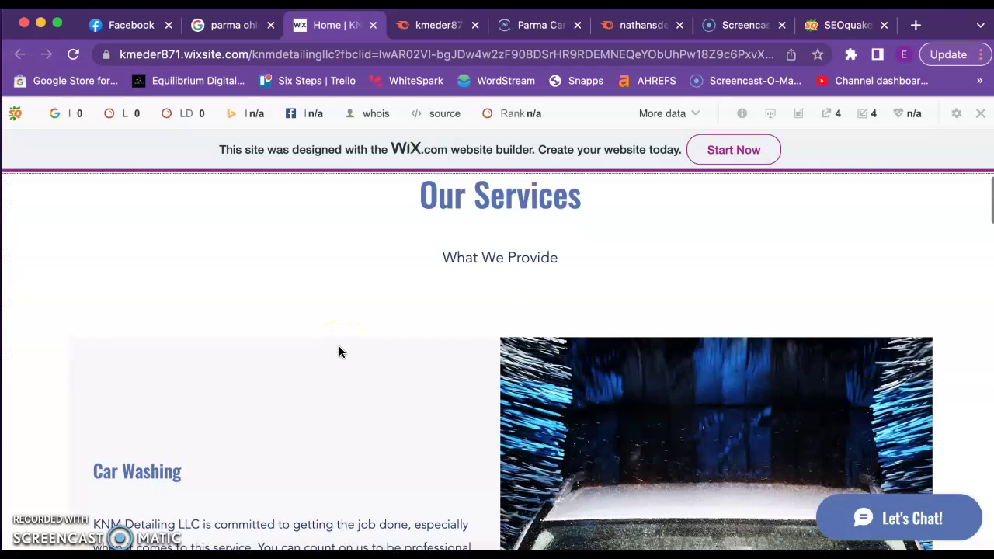
pyautogui.scroll(-3, 339, 351)
pyautogui.scroll(-4, 339, 346)
pyautogui.scroll(-1, 338, 346)
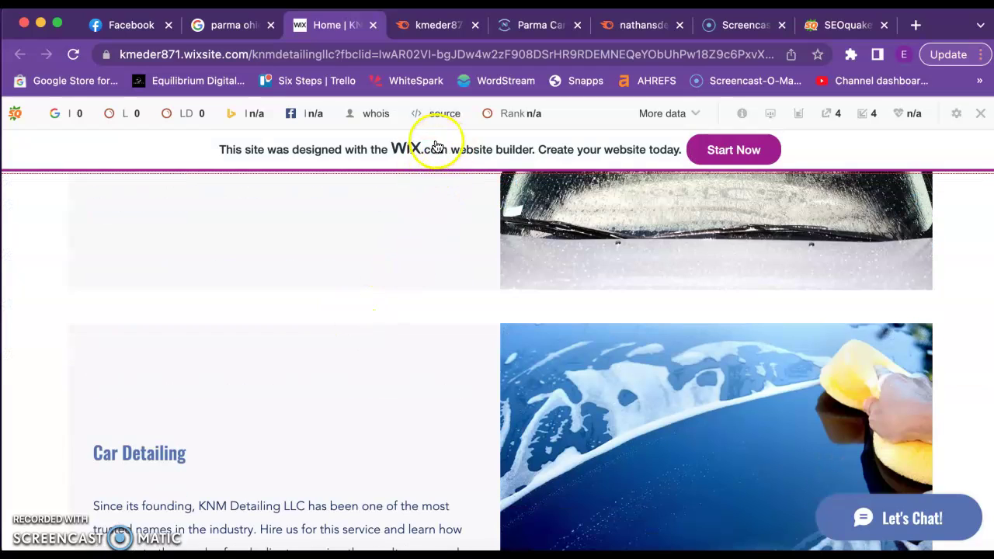
pyautogui.scroll(3, 302, 331)
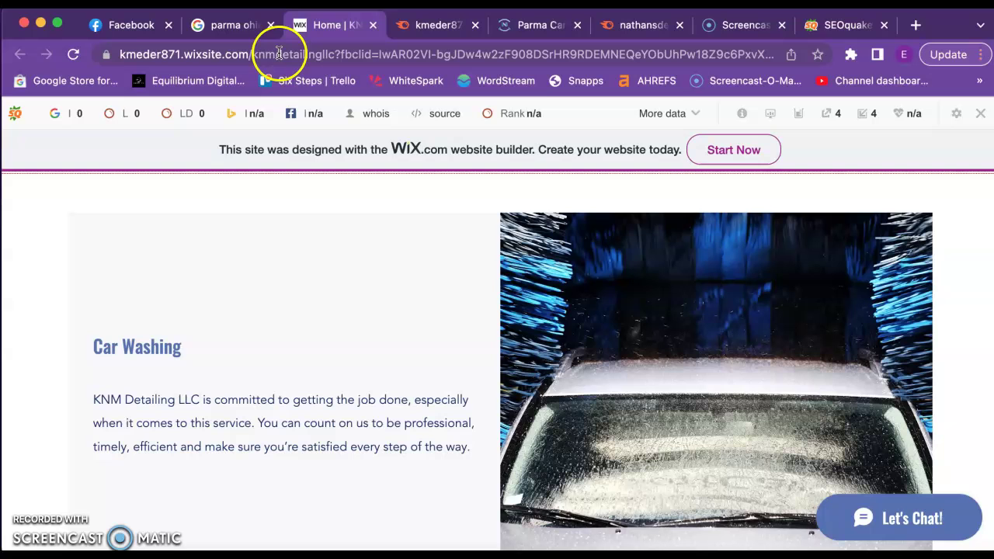
pyautogui.scroll(2, 424, 327)
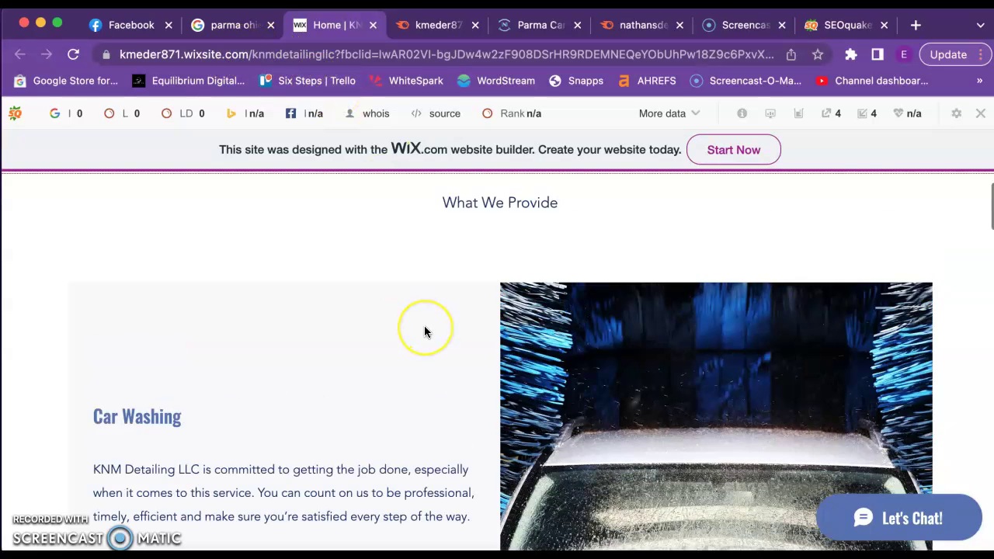
pyautogui.scroll(5, 425, 330)
pyautogui.scroll(2, 424, 332)
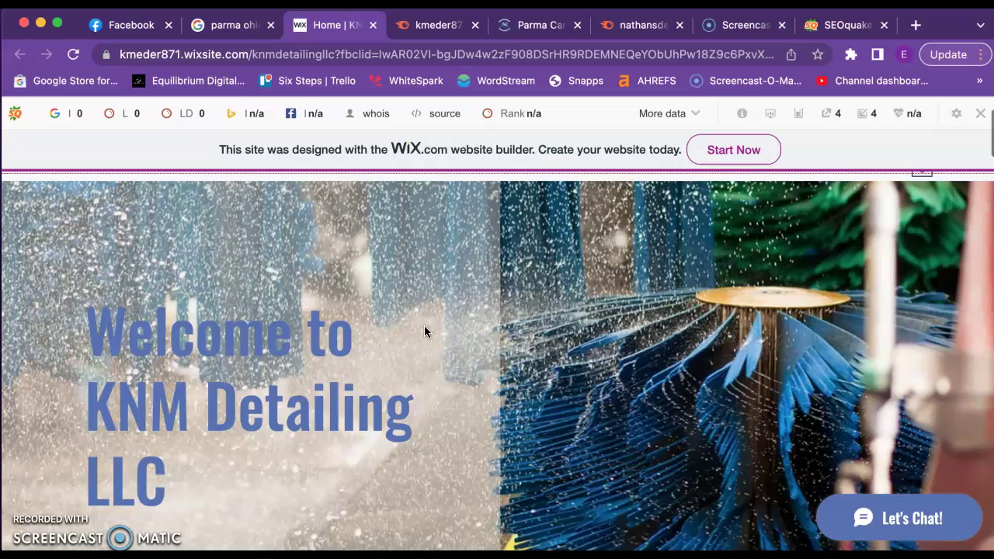
pyautogui.scroll(-3, 423, 330)
pyautogui.scroll(-5, 424, 330)
pyautogui.scroll(-2, 424, 331)
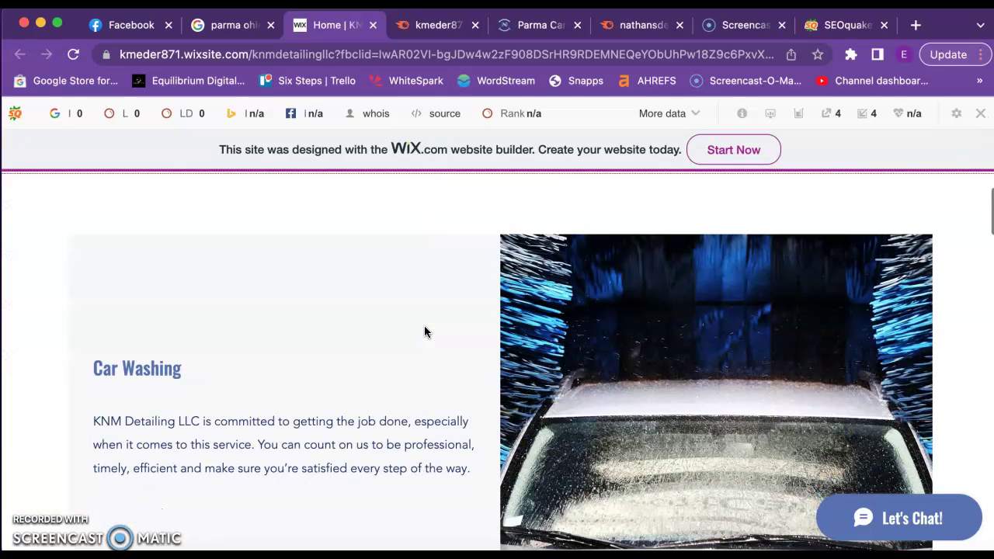
pyautogui.scroll(-2, 424, 332)
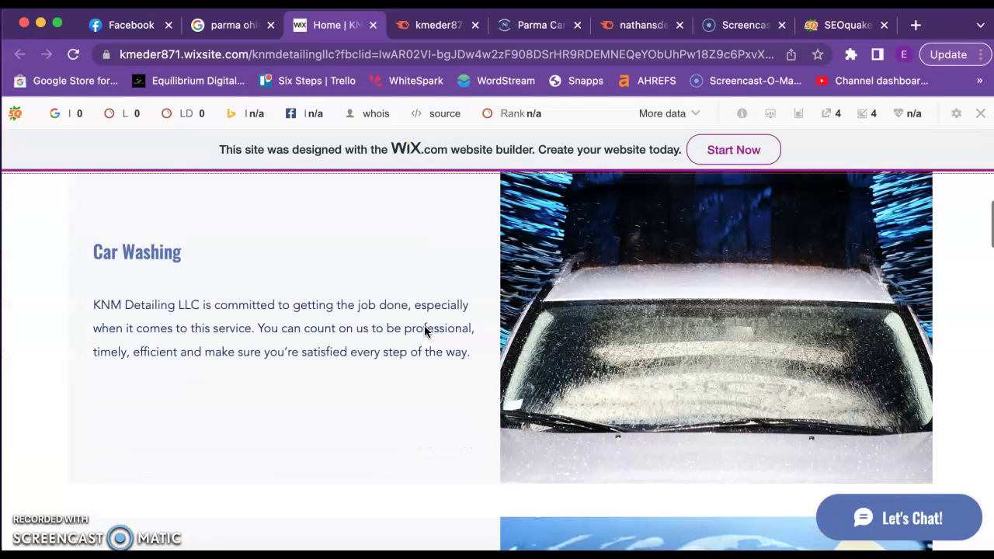
pyautogui.scroll(-1, 424, 332)
pyautogui.scroll(-2, 424, 331)
pyautogui.scroll(-3, 424, 331)
pyautogui.scroll(-1, 424, 332)
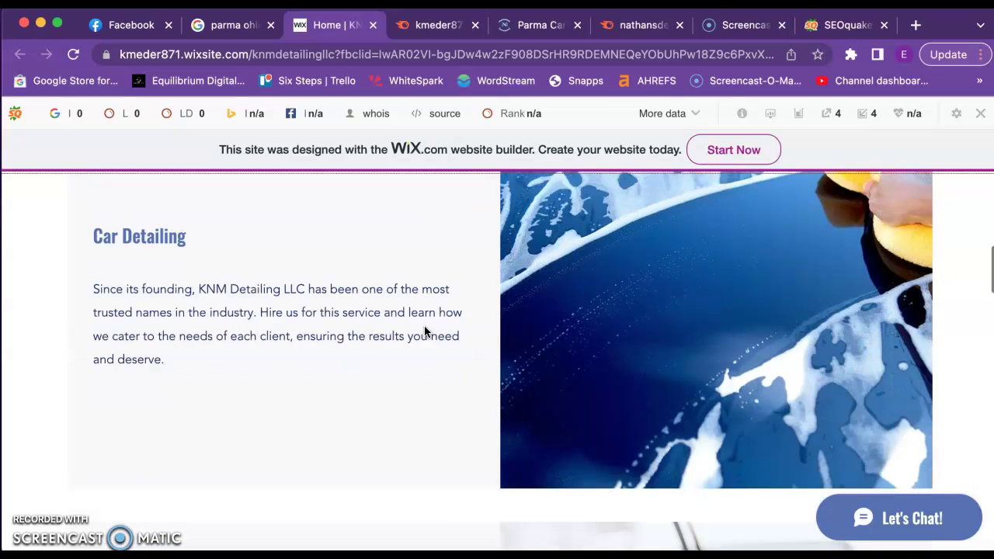
pyautogui.scroll(1, 424, 332)
pyautogui.scroll(15, 424, 332)
pyautogui.scroll(3, 424, 332)
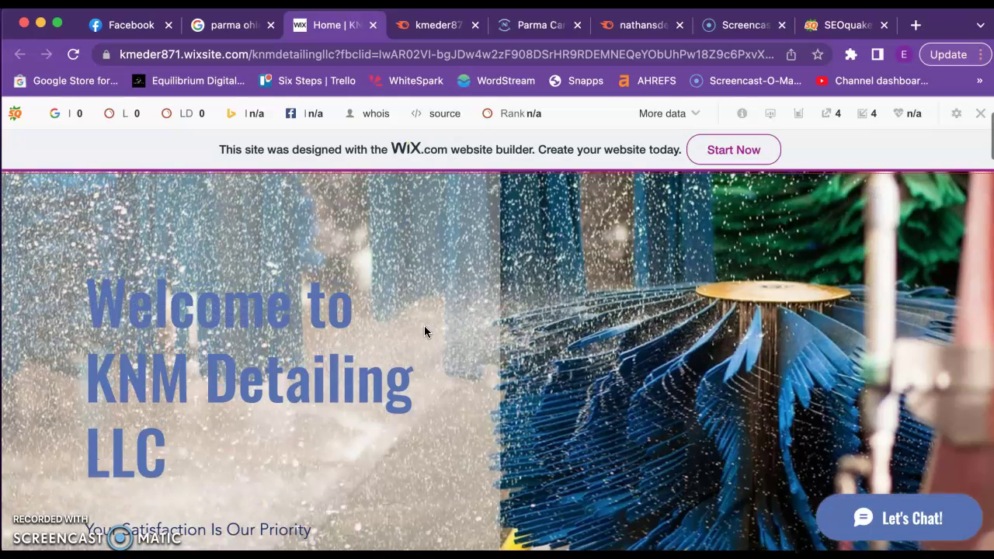
pyautogui.scroll(-5, 424, 332)
pyautogui.scroll(-5, 424, 332)
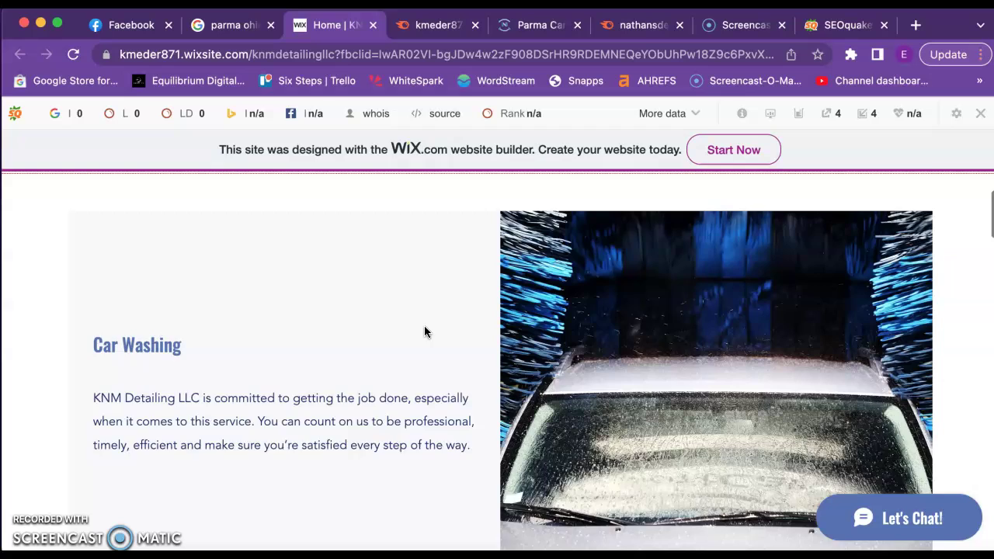
pyautogui.scroll(-1, 424, 331)
pyautogui.scroll(-2, 424, 331)
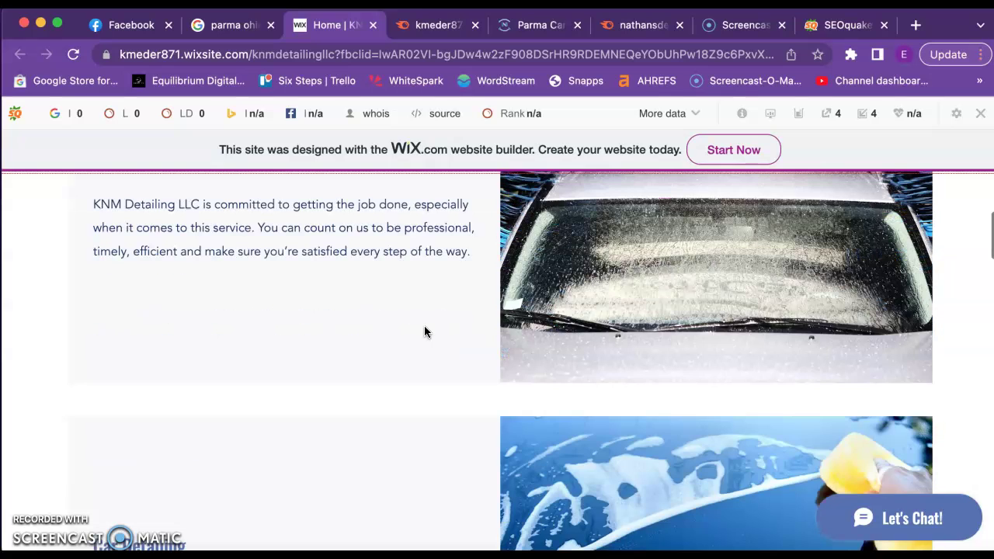
pyautogui.scroll(5, 424, 332)
pyautogui.scroll(-2, 423, 331)
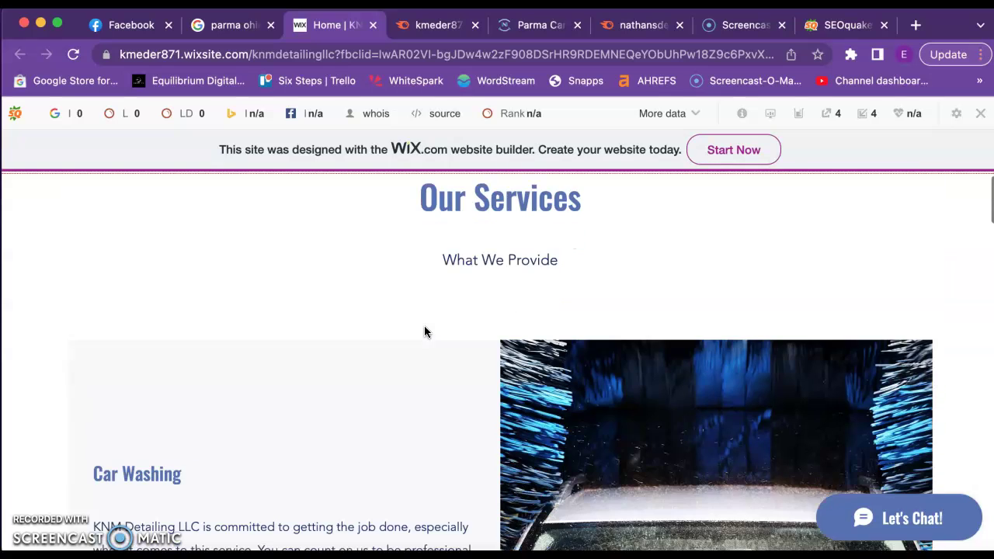
pyautogui.scroll(-2, 424, 332)
pyautogui.scroll(-1, 424, 332)
pyautogui.scroll(-2, 424, 332)
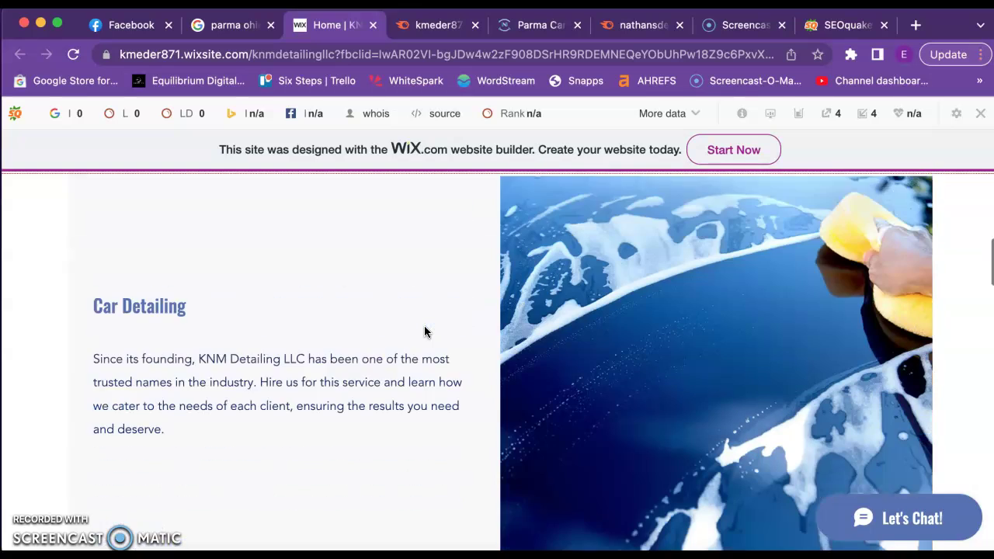
pyautogui.scroll(-1, 424, 331)
pyautogui.scroll(-2, 424, 332)
pyautogui.scroll(-3, 424, 332)
pyautogui.scroll(-1, 424, 331)
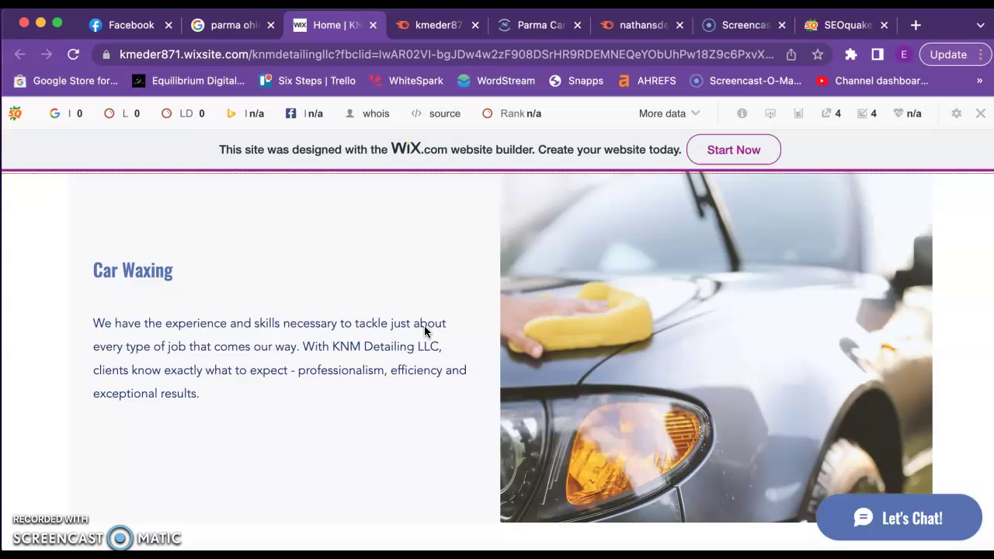
pyautogui.scroll(-3, 424, 329)
pyautogui.scroll(-1, 424, 329)
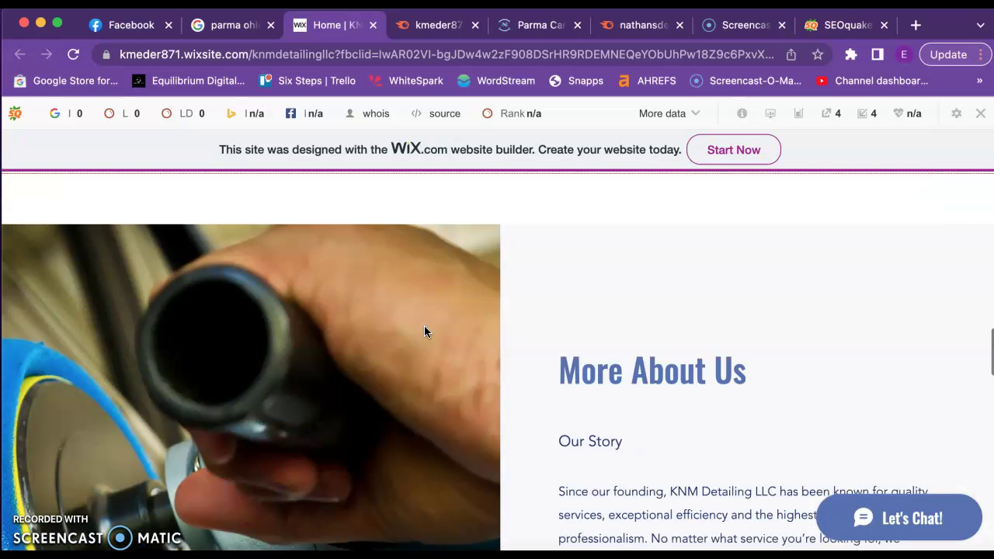
pyautogui.scroll(-2, 424, 329)
pyautogui.scroll(-2, 424, 332)
pyautogui.scroll(-3, 424, 332)
pyautogui.scroll(-3, 424, 332)
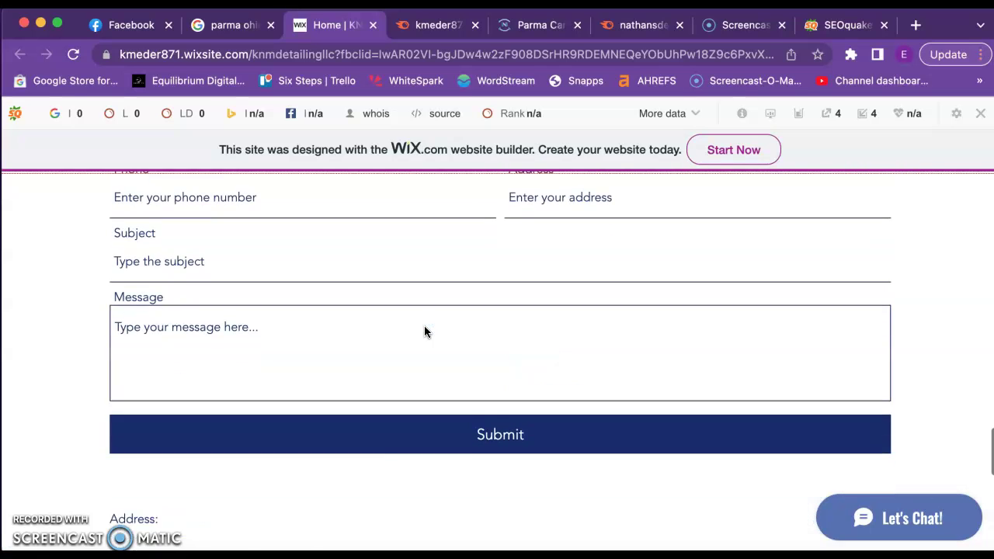
pyautogui.scroll(-1, 423, 332)
pyautogui.scroll(-2, 424, 331)
pyautogui.scroll(3, 424, 331)
pyautogui.scroll(4, 424, 332)
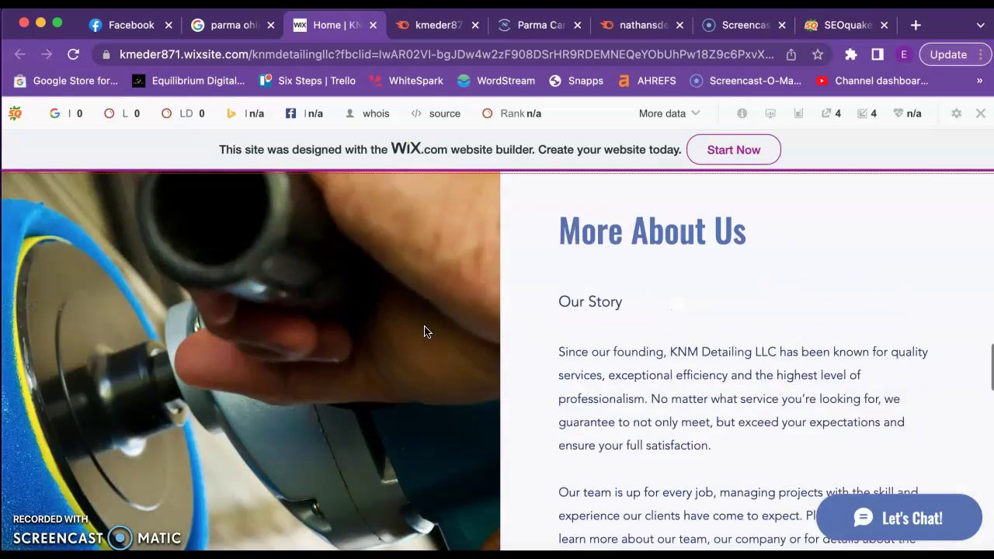
pyautogui.scroll(3, 424, 331)
pyautogui.scroll(5, 424, 332)
pyautogui.scroll(2, 424, 331)
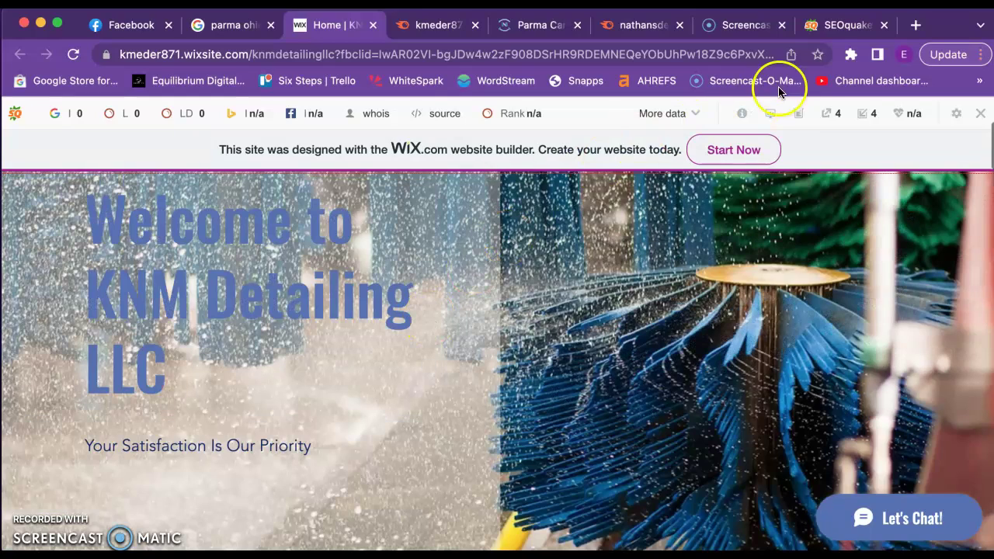
# Check SEOquake keyword density (348 words, 'detailing' 2.30%), then close the duplicate report.
pyautogui.click(738, 115)
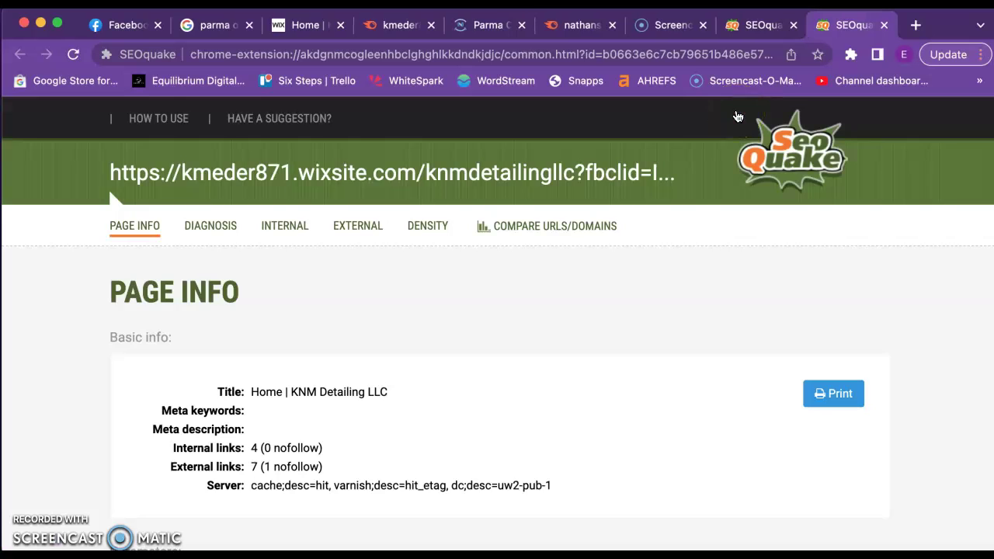
pyautogui.scroll(-2, 483, 454)
pyautogui.scroll(-2, 484, 454)
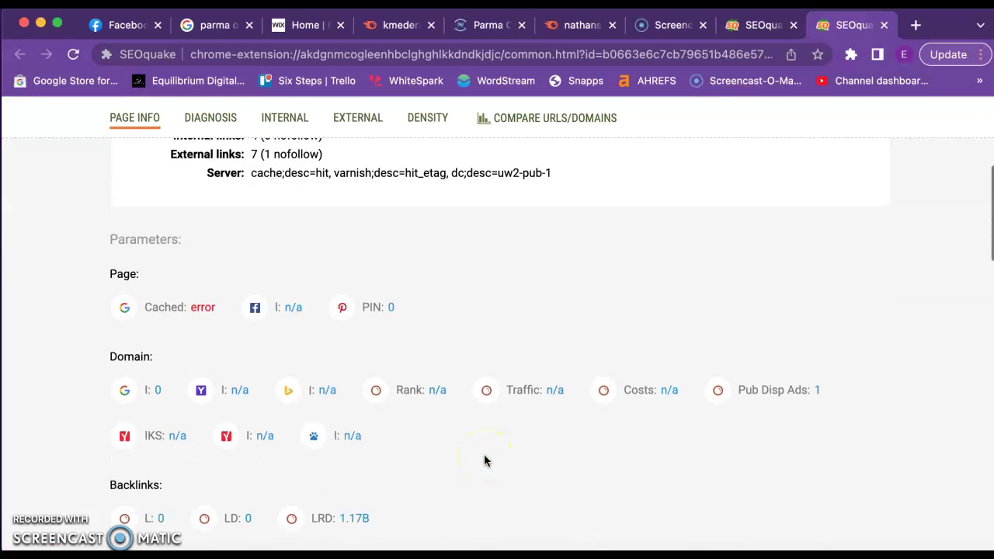
pyautogui.scroll(-2, 329, 461)
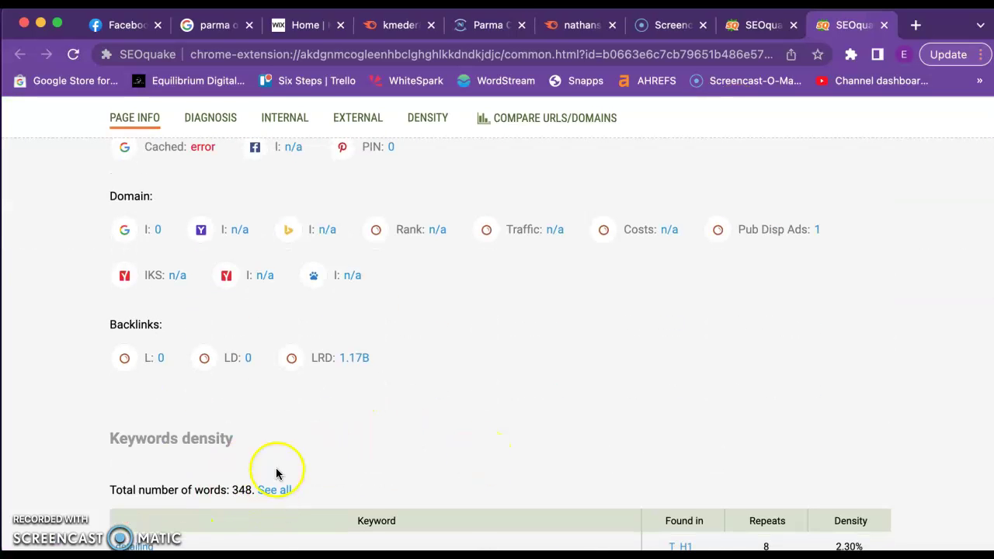
pyautogui.scroll(-1, 450, 448)
pyautogui.scroll(-2, 451, 448)
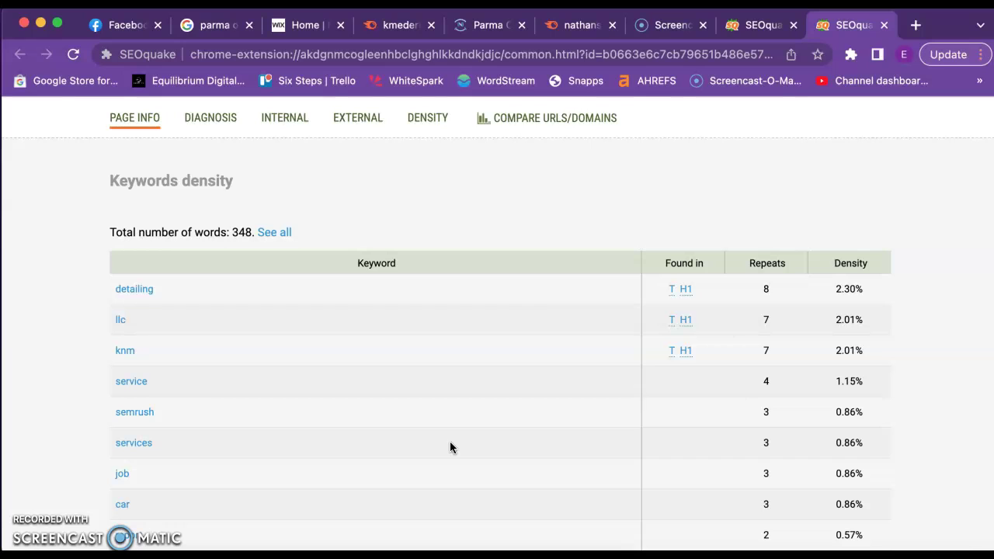
pyautogui.click(883, 25)
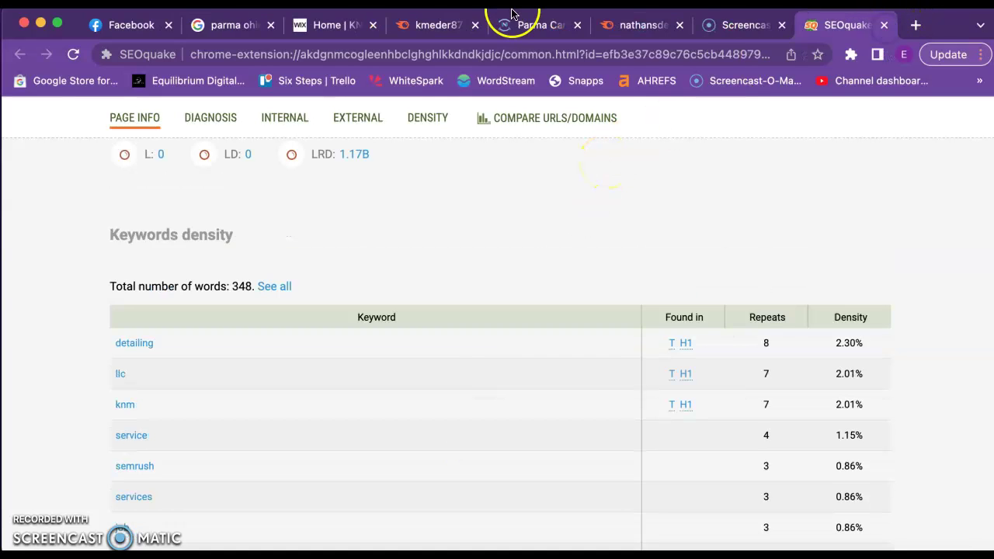
# Return to the Google results for the Parma ceramic coating search and look them over.
pyautogui.click(241, 28)
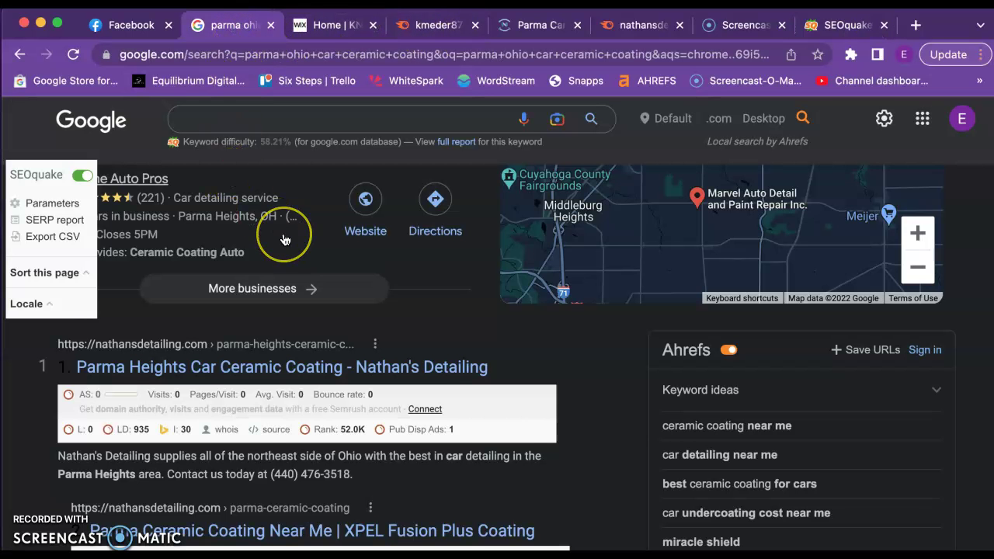
pyautogui.scroll(2, 284, 235)
pyautogui.scroll(-2, 285, 240)
pyautogui.scroll(-2, 285, 240)
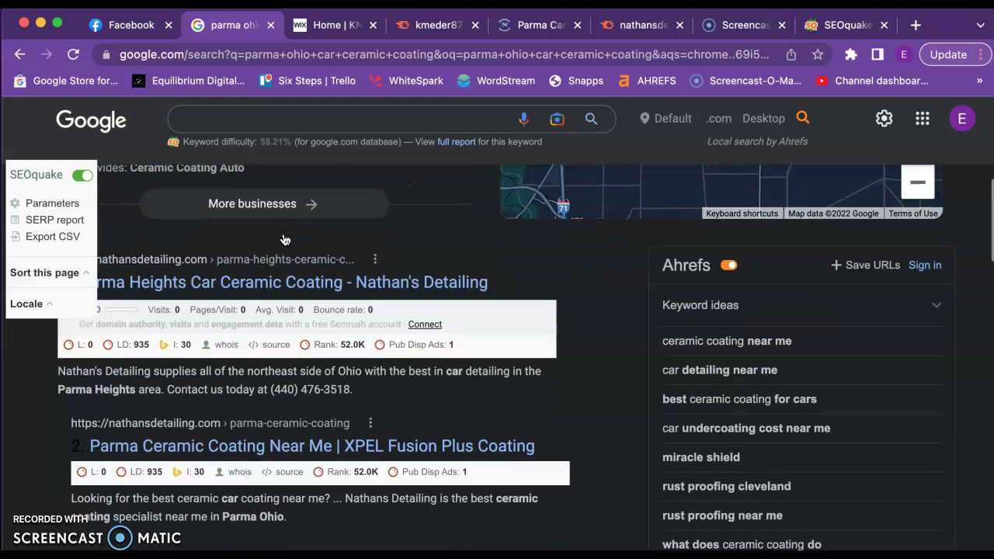
pyautogui.scroll(2, 284, 239)
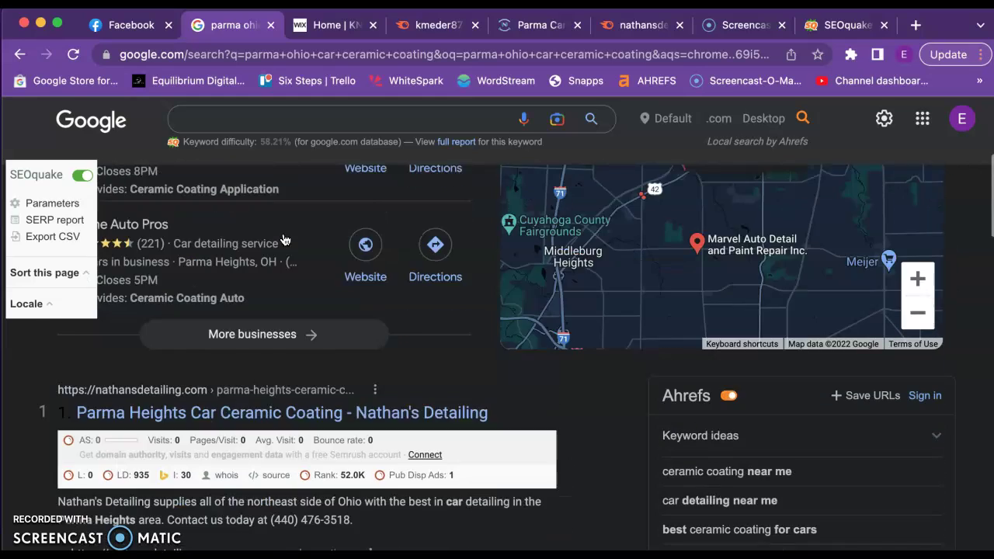
pyautogui.scroll(3, 284, 239)
pyautogui.scroll(2, 284, 239)
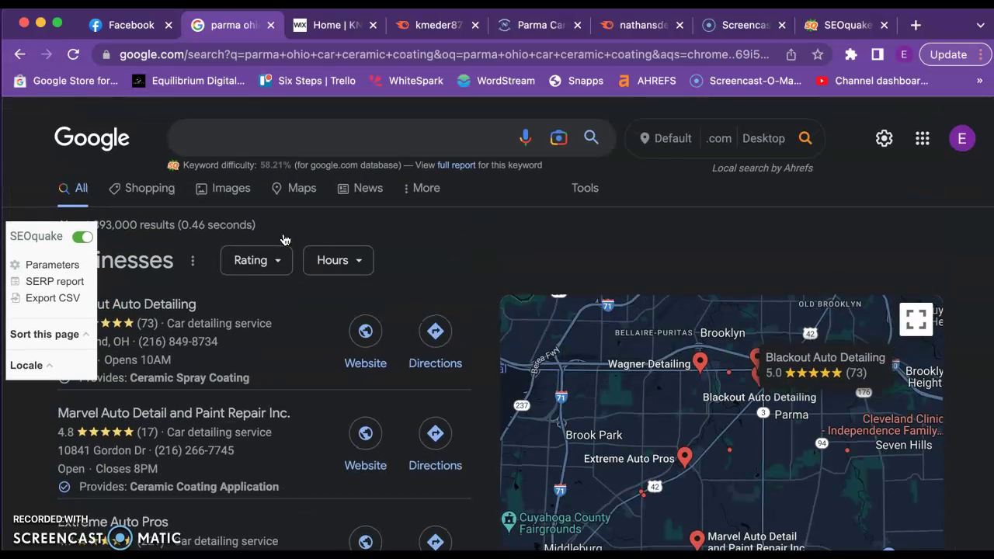
# Rerun the 'parma ohio car ceramic coating' search and review Nathan's Detailing ranking first.
pyautogui.click(305, 137)
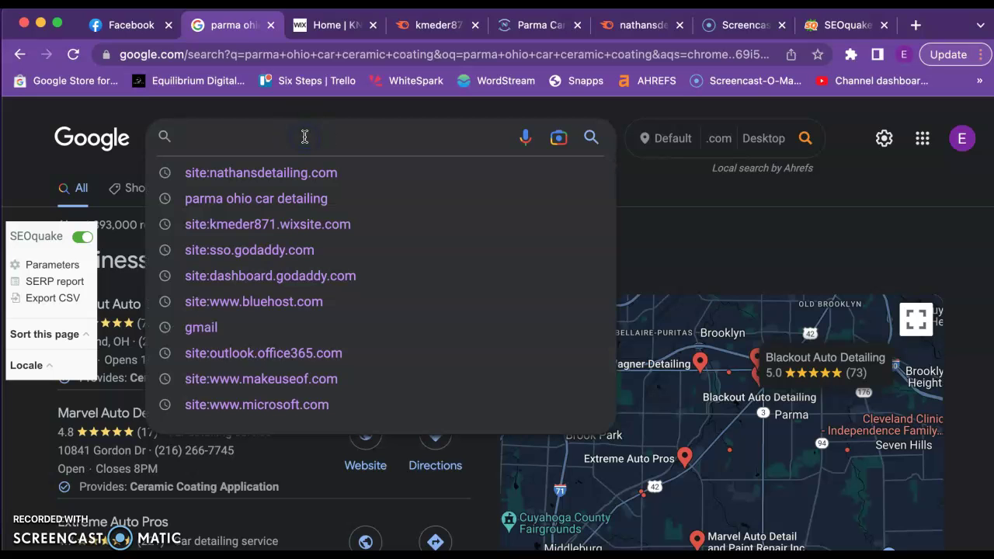
pyautogui.write('a')
pyautogui.press('BackSpace')
pyautogui.write('pa')
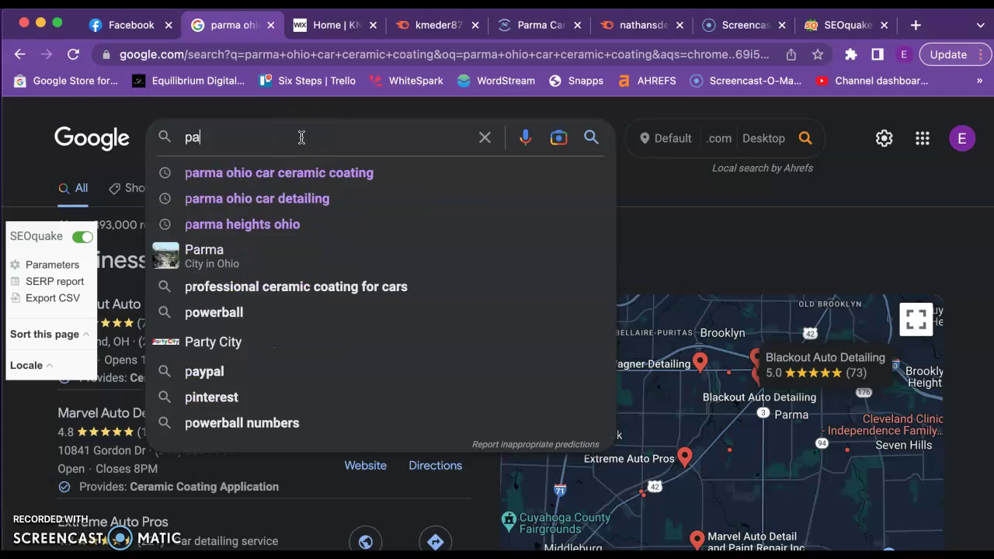
pyautogui.write('rma ohi')
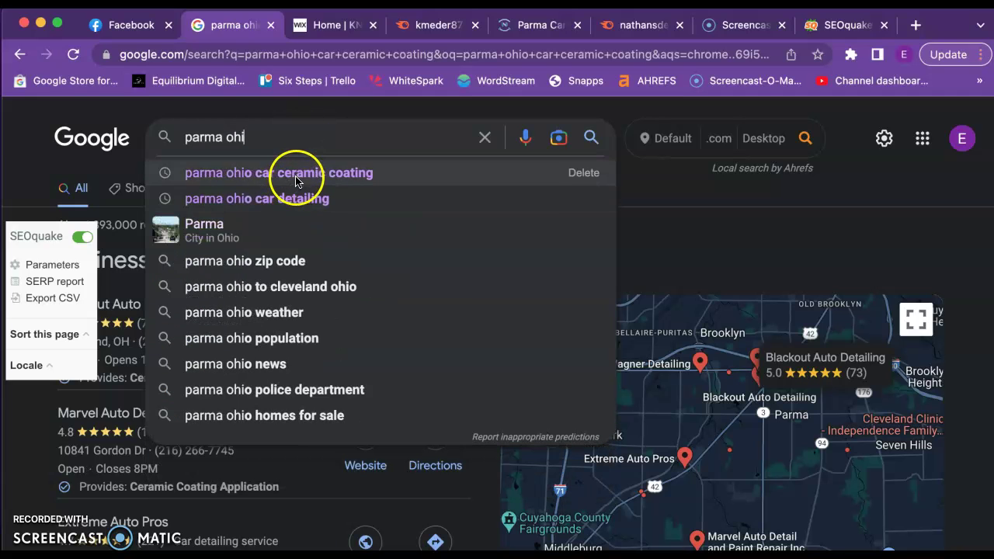
pyautogui.click(295, 181)
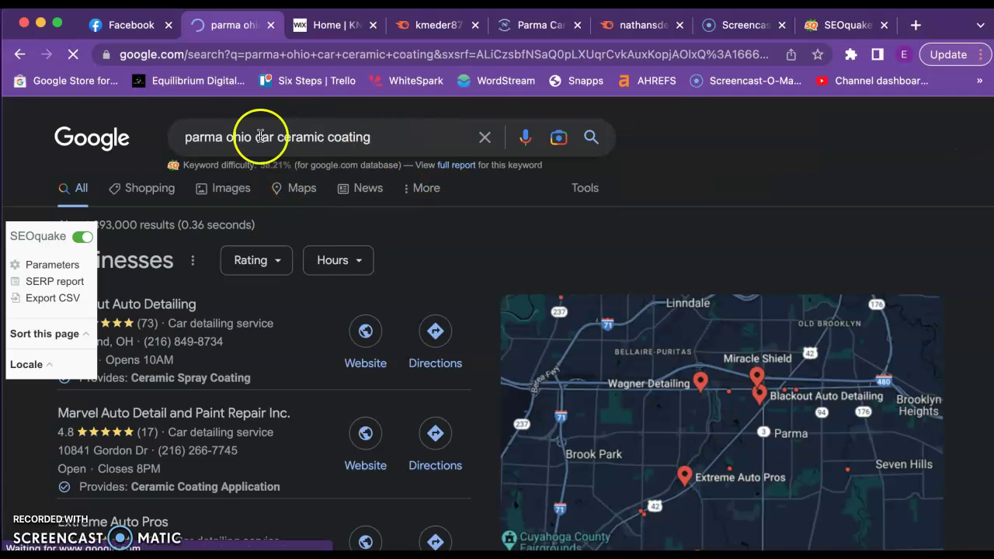
pyautogui.scroll(-3, 230, 398)
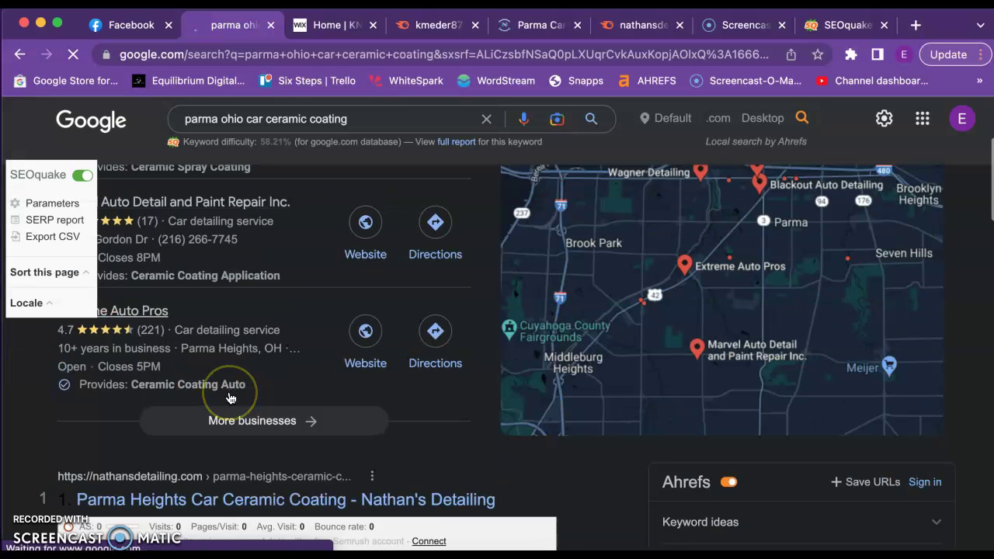
pyautogui.scroll(-2, 230, 399)
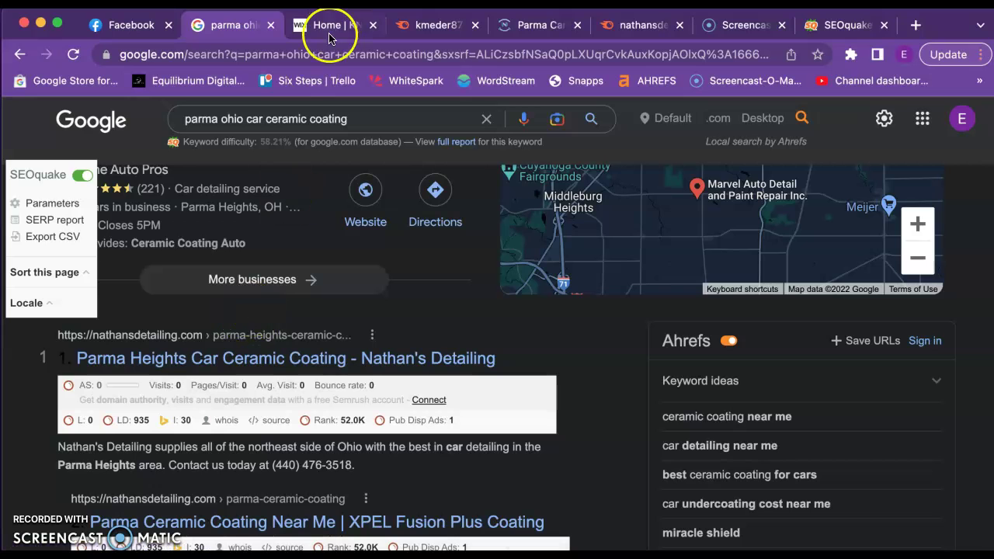
pyautogui.click(533, 25)
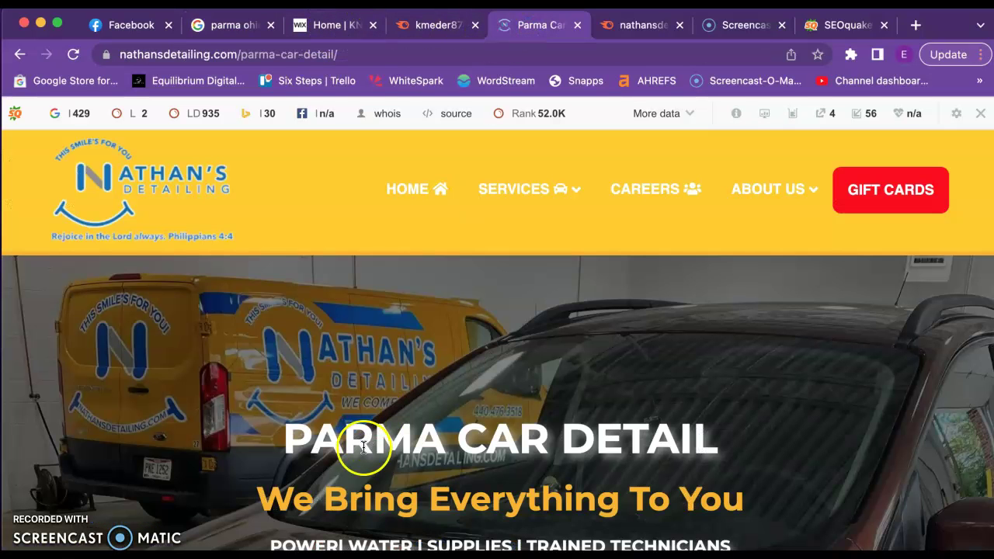
pyautogui.scroll(-2, 483, 344)
pyautogui.scroll(-2, 484, 344)
pyautogui.scroll(-4, 485, 350)
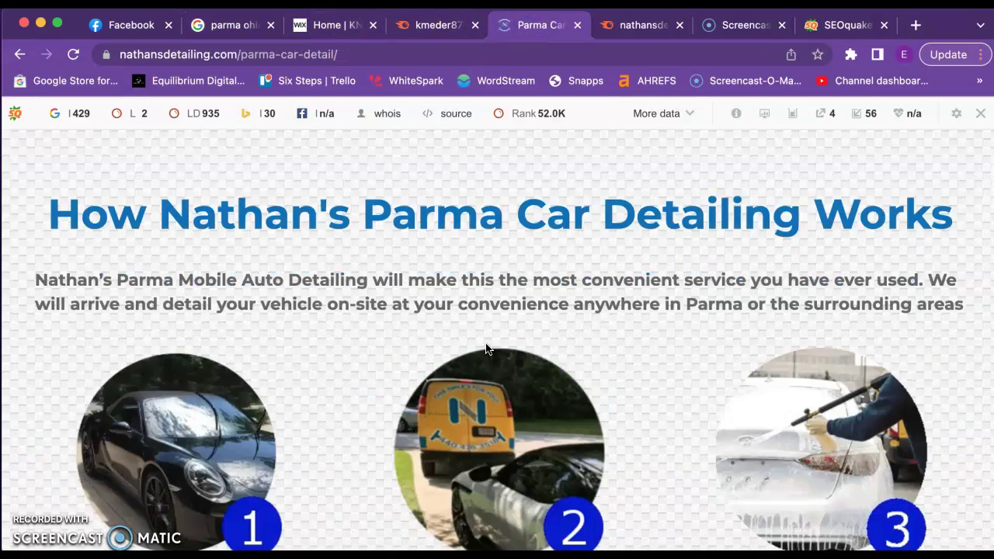
pyautogui.scroll(1, 485, 349)
pyautogui.scroll(-5, 486, 350)
pyautogui.scroll(-2, 485, 349)
pyautogui.scroll(-5, 485, 349)
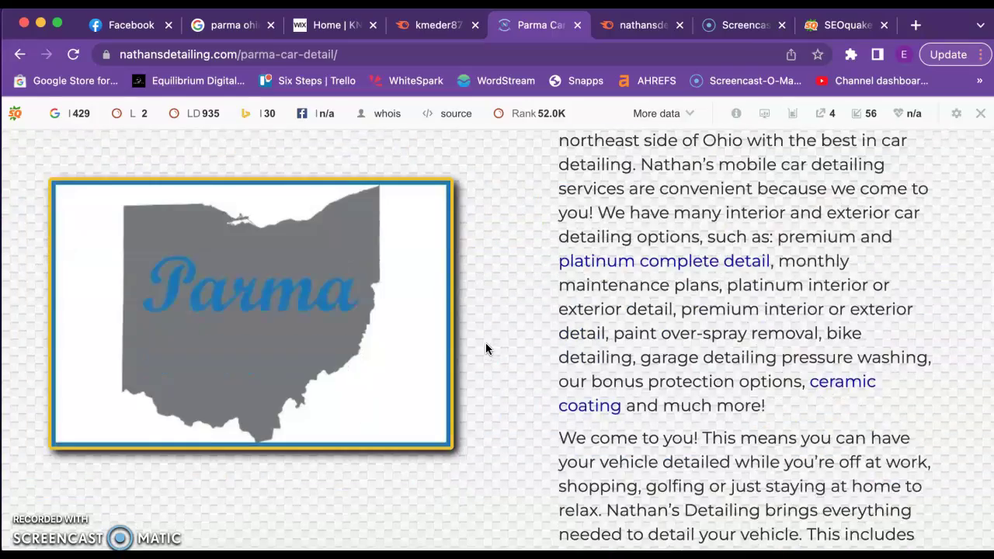
pyautogui.scroll(-5, 485, 349)
pyautogui.scroll(-2, 485, 350)
pyautogui.scroll(-3, 485, 349)
pyautogui.scroll(-2, 485, 349)
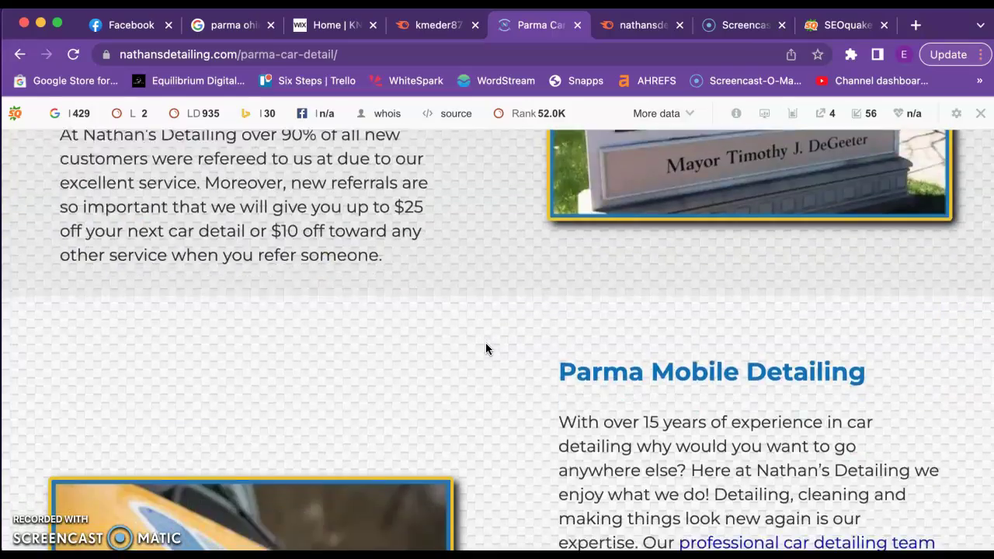
pyautogui.scroll(-3, 485, 349)
pyautogui.scroll(-3, 485, 350)
pyautogui.scroll(-2, 485, 349)
pyautogui.scroll(-1, 485, 349)
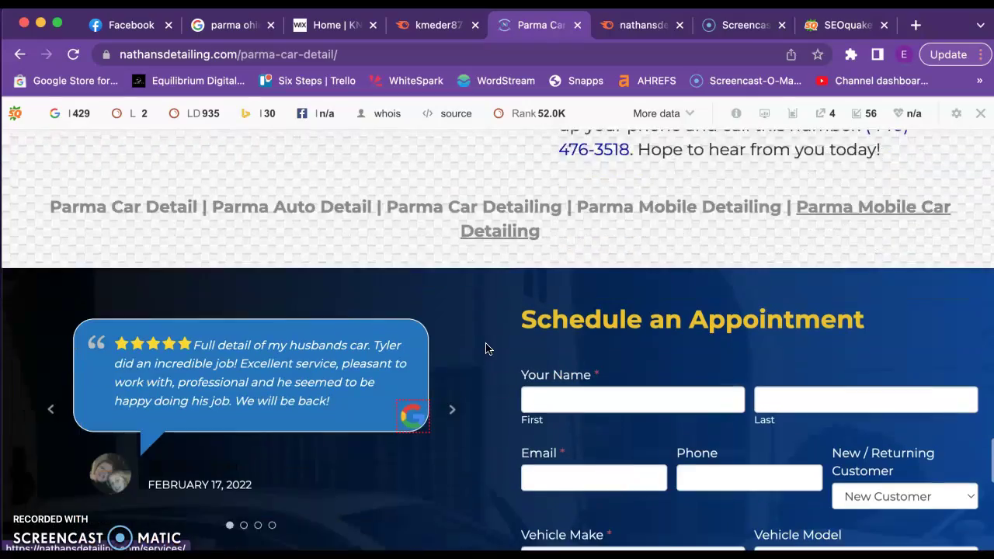
pyautogui.scroll(-1, 485, 349)
pyautogui.scroll(-1, 485, 349)
pyautogui.scroll(-2, 485, 349)
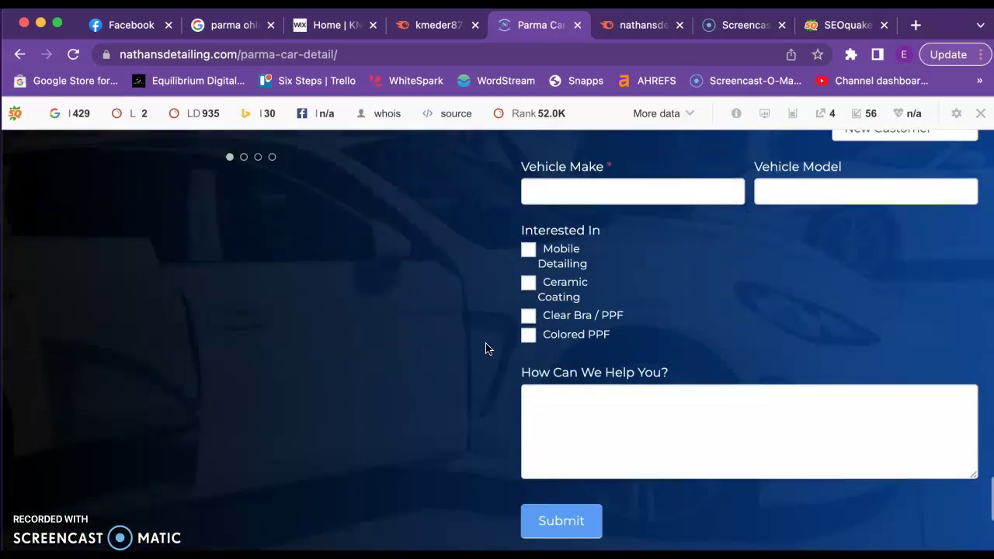
pyautogui.scroll(-1, 485, 349)
pyautogui.scroll(10, 485, 349)
pyautogui.scroll(10, 486, 349)
pyautogui.scroll(5, 486, 349)
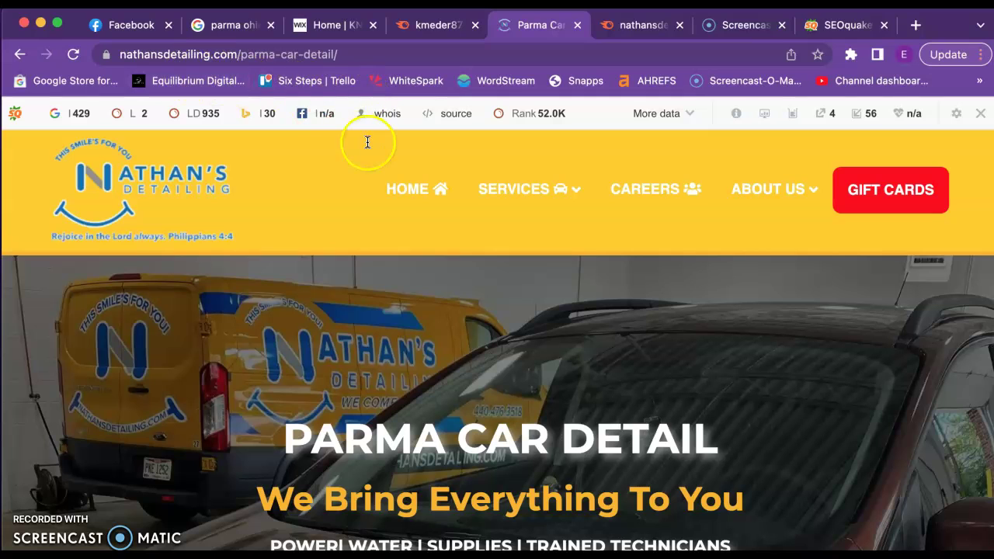
# Review nathansdetailing.com backlinks in Semrush: Authority Score 24, 249 referring domains, 937 backlinks.
pyautogui.click(233, 25)
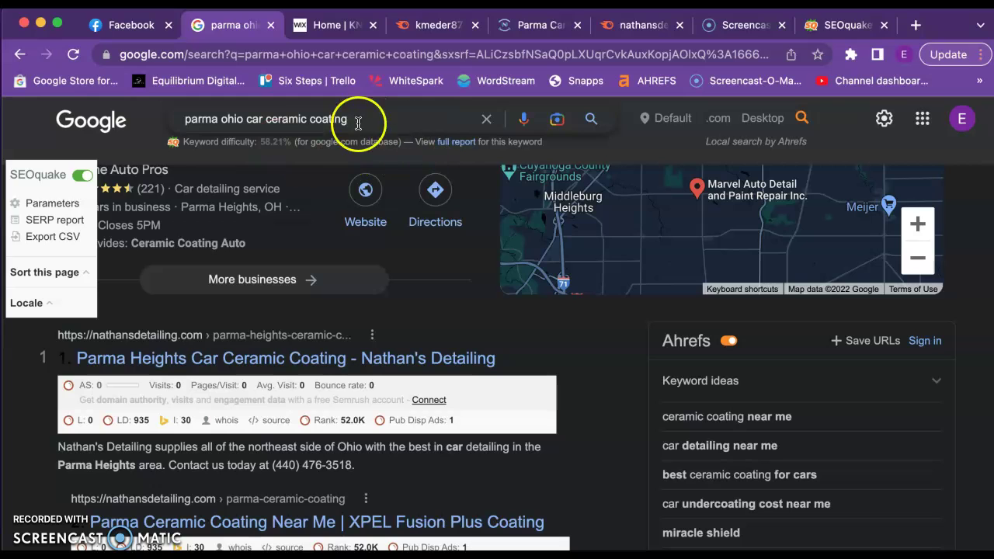
pyautogui.click(631, 25)
pyautogui.scroll(-1, 454, 381)
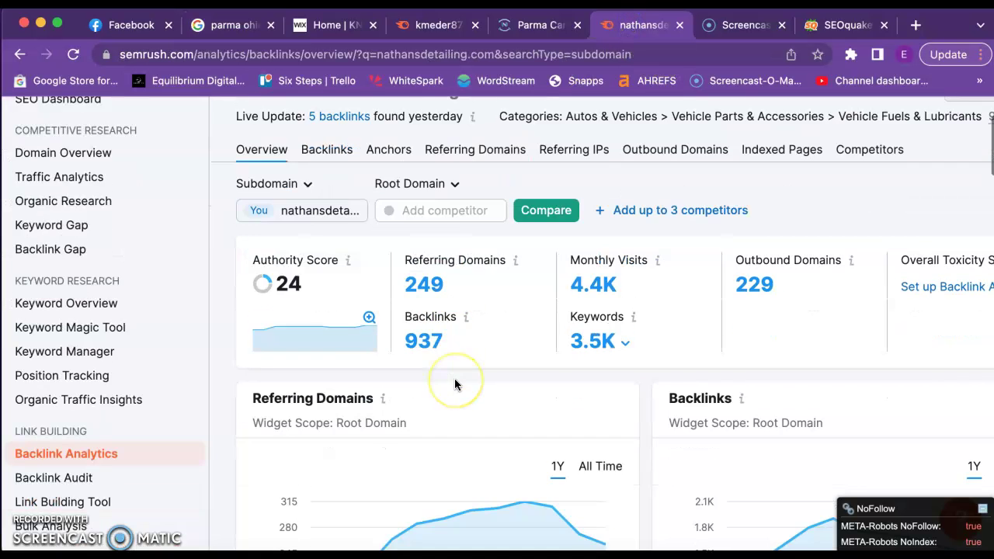
pyautogui.scroll(3, 454, 378)
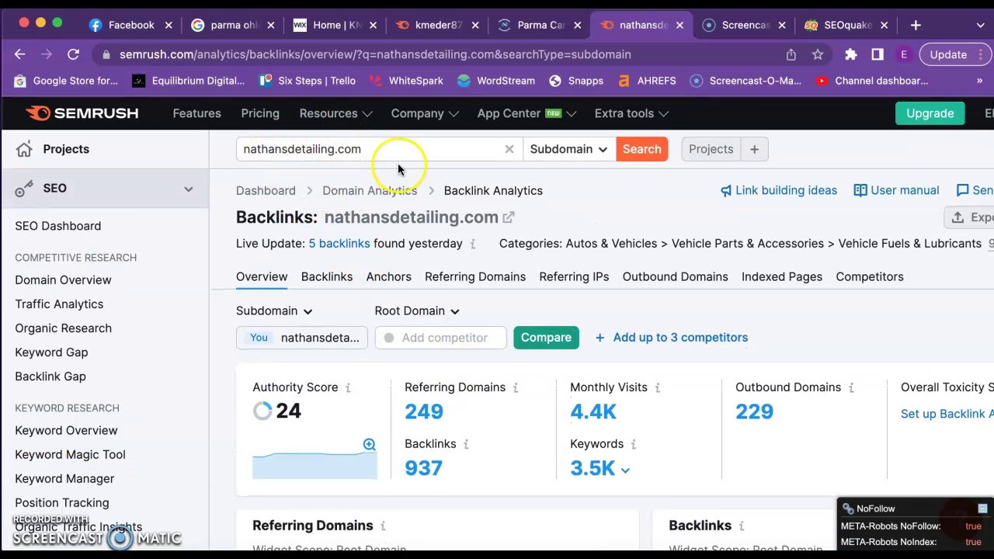
pyautogui.scroll(-2, 611, 352)
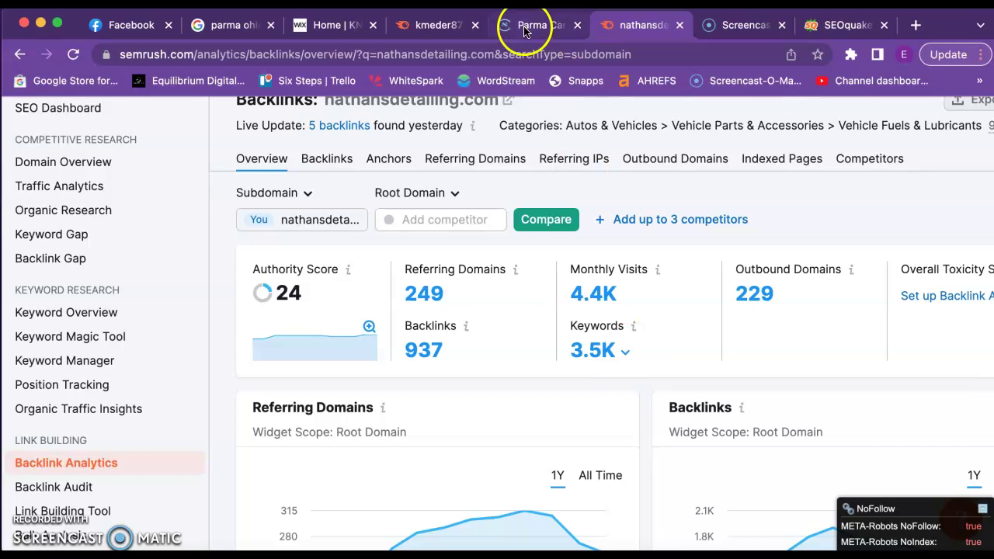
pyautogui.scroll(3, 311, 280)
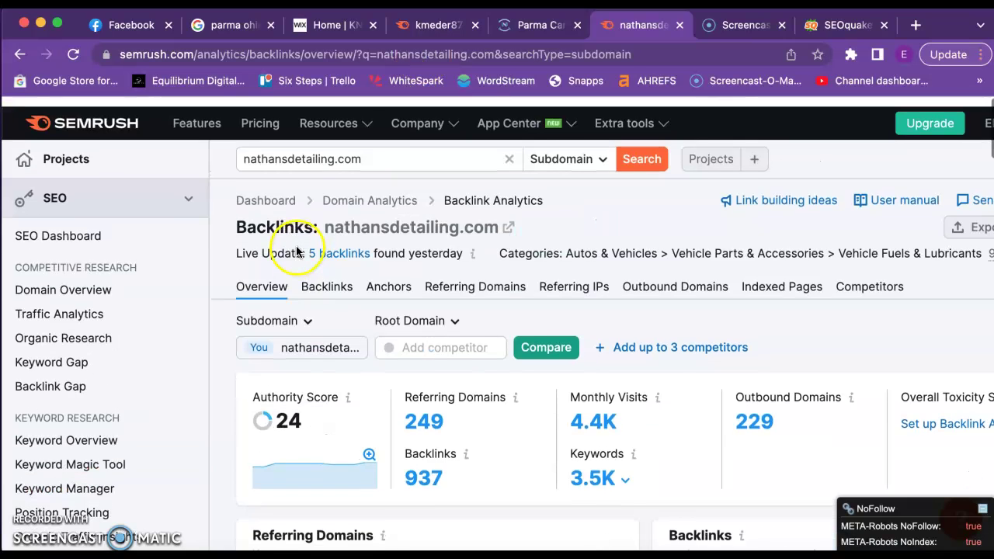
pyautogui.scroll(-3, 403, 298)
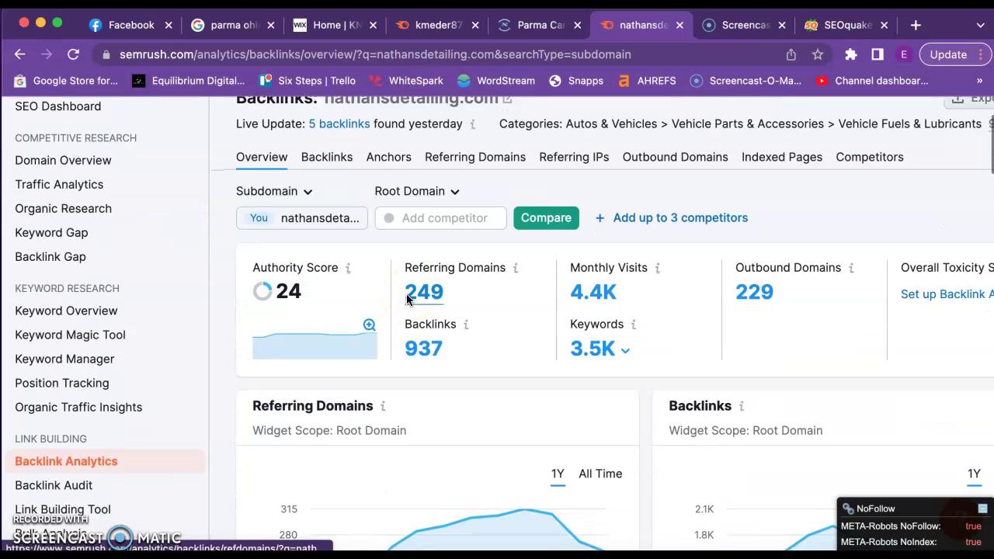
pyautogui.scroll(1, 505, 310)
pyautogui.scroll(2, 505, 311)
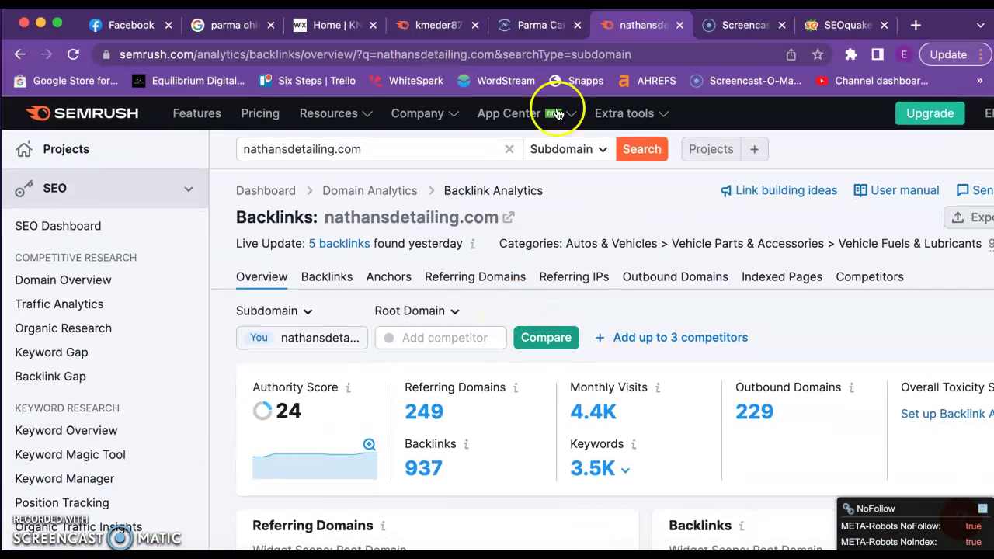
# Check KNM Wix site's empty Semrush backlink report, dismiss the promo popup, and return to its homepage.
pyautogui.click(437, 26)
pyautogui.scroll(2, 397, 165)
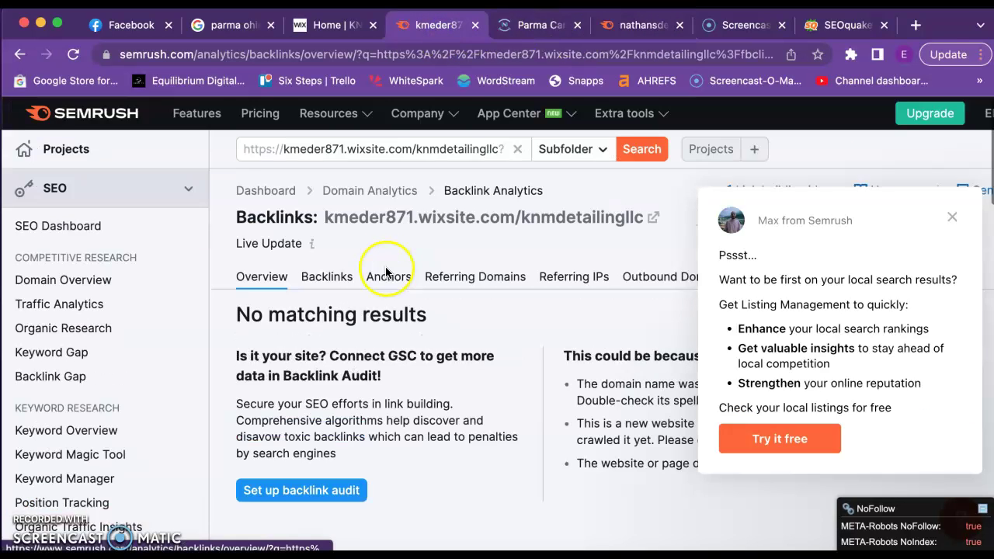
pyautogui.click(955, 218)
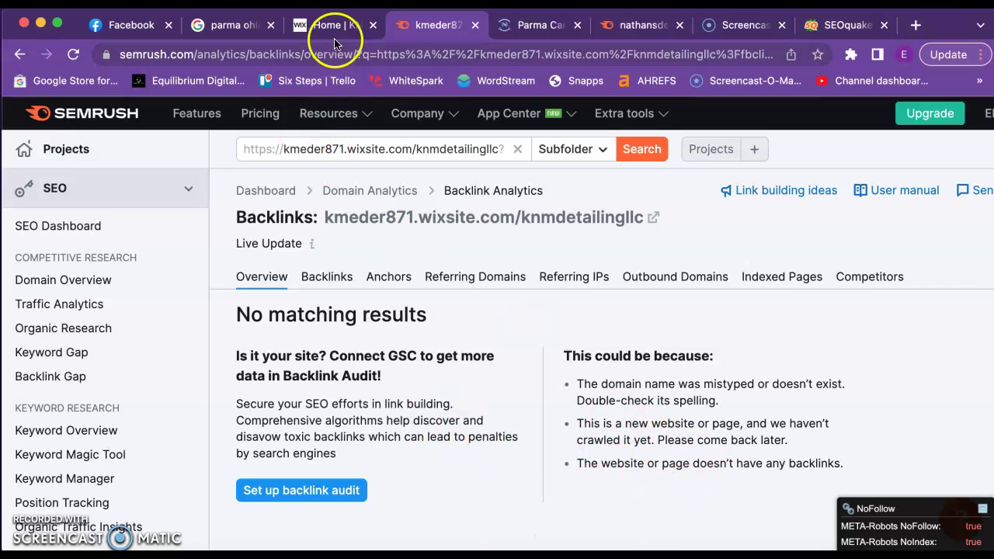
pyautogui.click(315, 25)
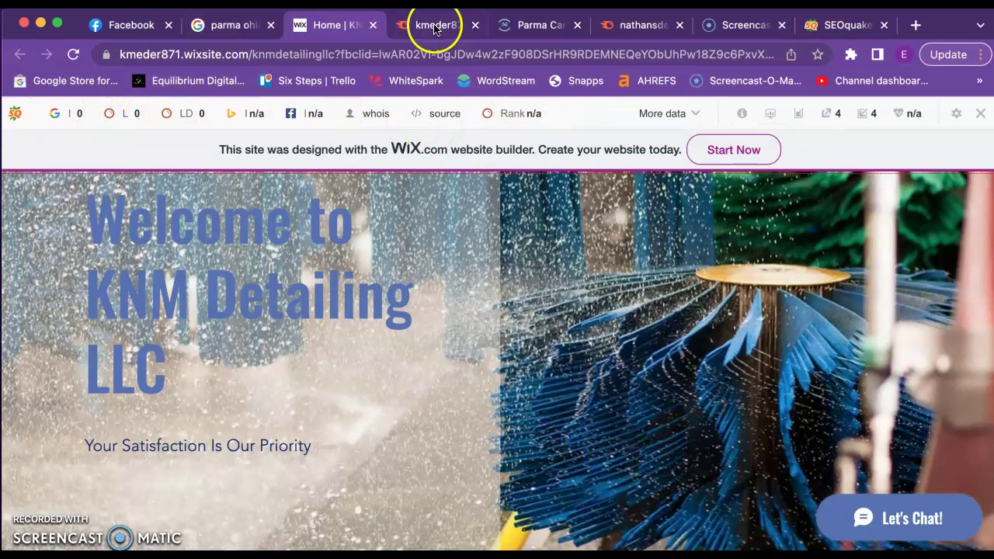
# Open United States organic research for nathansdetailing.com from its keyword country breakdown.
pyautogui.click(641, 25)
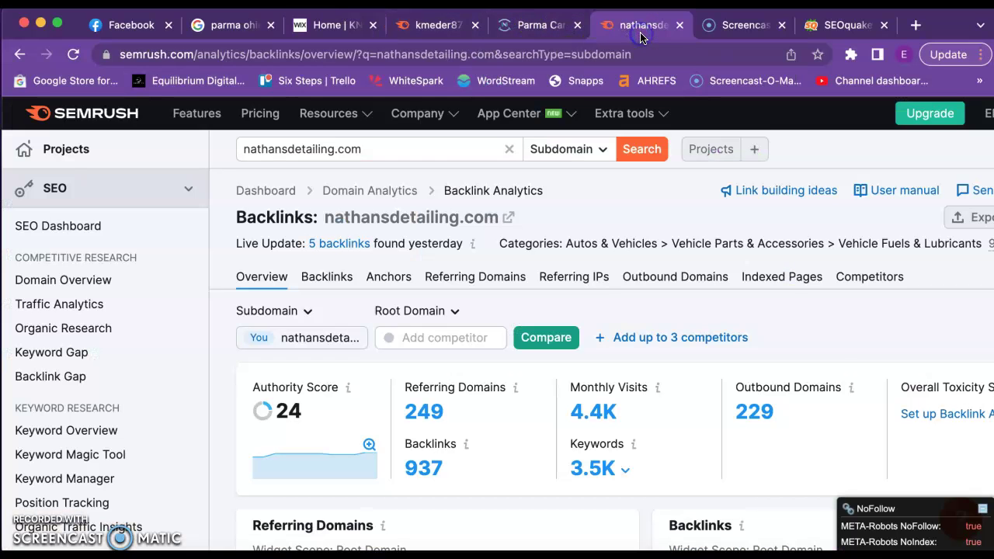
pyautogui.scroll(-2, 497, 233)
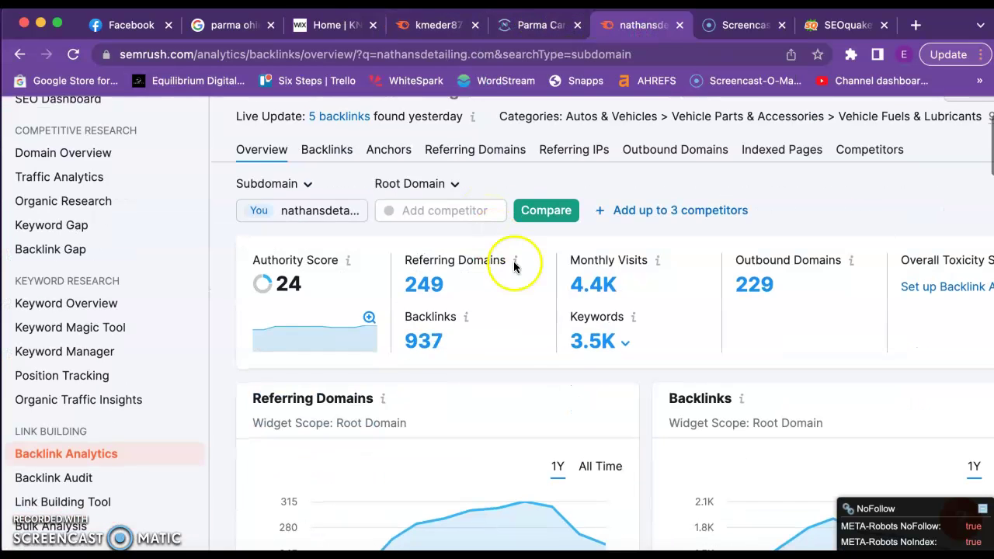
pyautogui.click(581, 342)
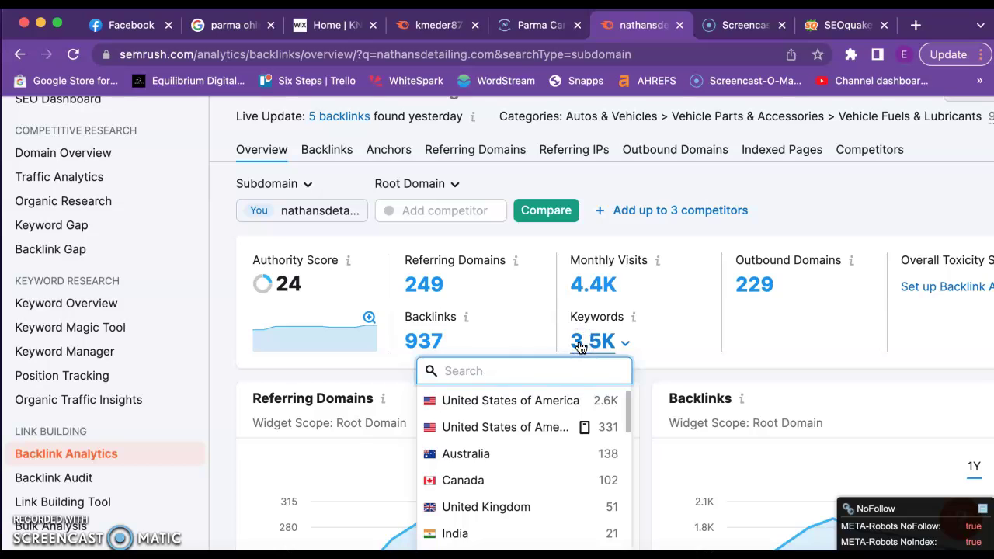
pyautogui.click(534, 407)
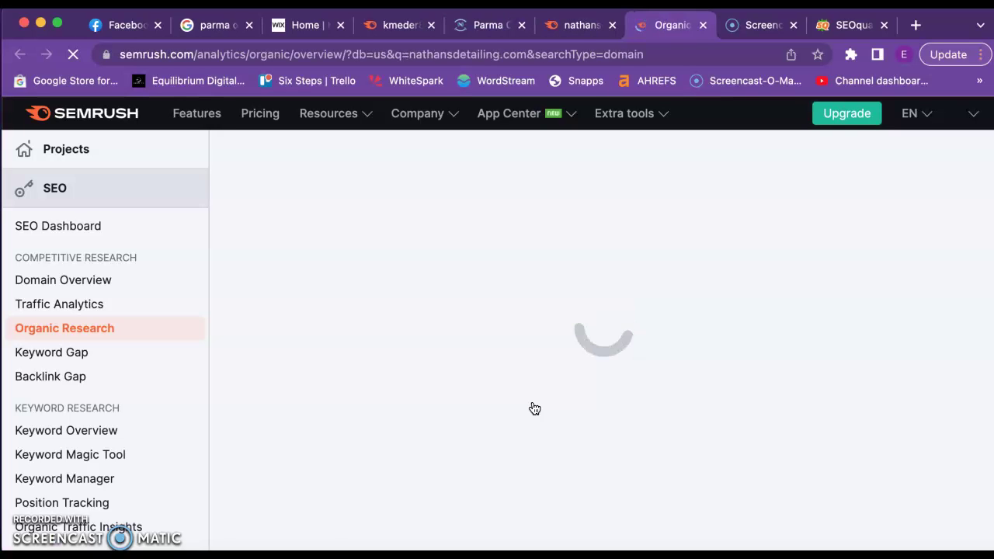
# Review the 2.6K organic keywords, led by 'car detailing near me' at 246K volume.
pyautogui.scroll(-3, 535, 408)
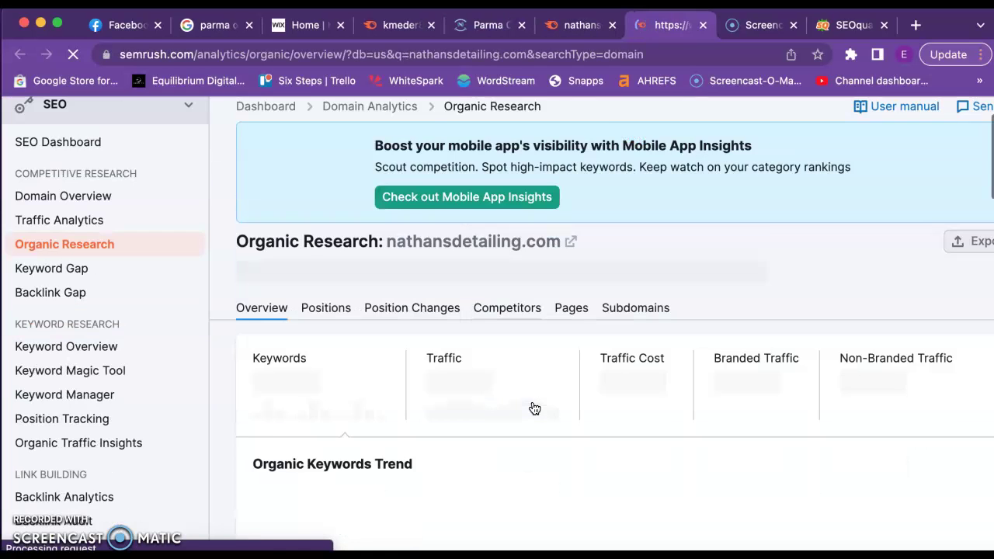
pyautogui.scroll(-1, 534, 409)
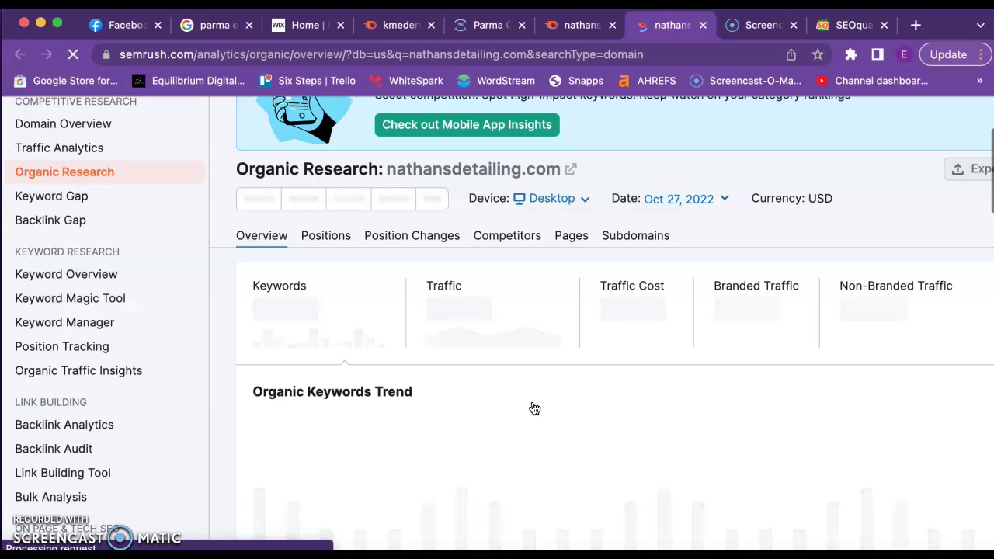
pyautogui.scroll(-3, 535, 409)
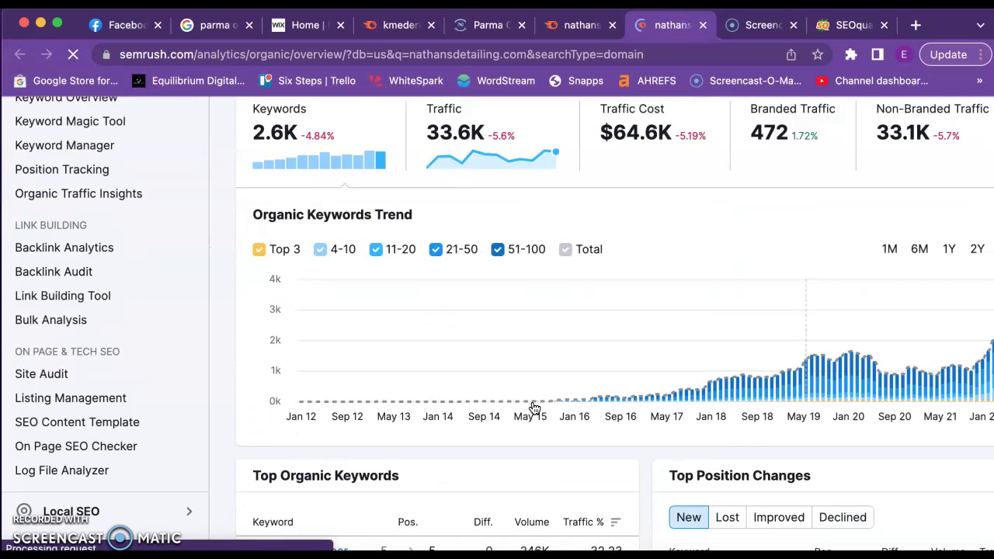
pyautogui.scroll(-1, 534, 409)
pyautogui.scroll(-3, 534, 409)
pyautogui.scroll(-3, 534, 409)
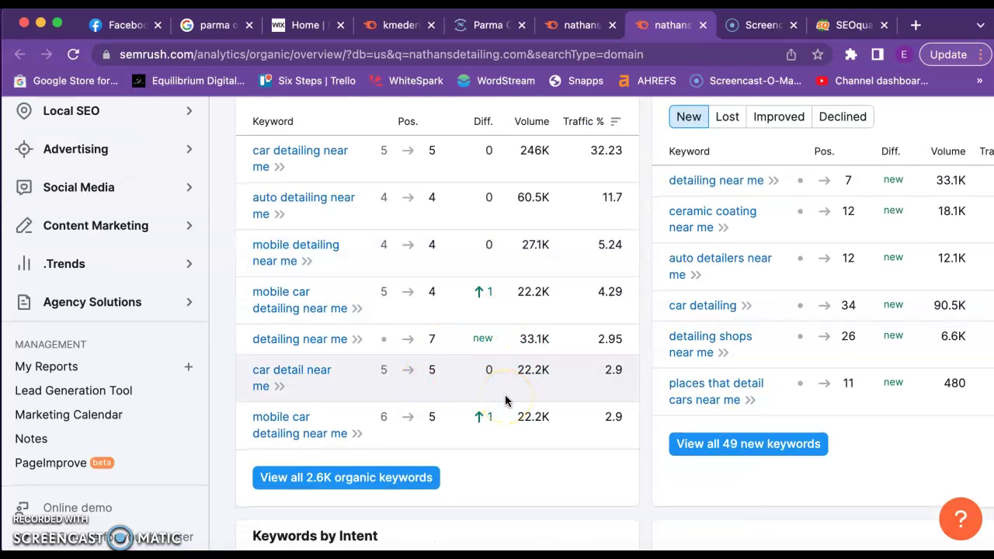
pyautogui.scroll(-3, 412, 477)
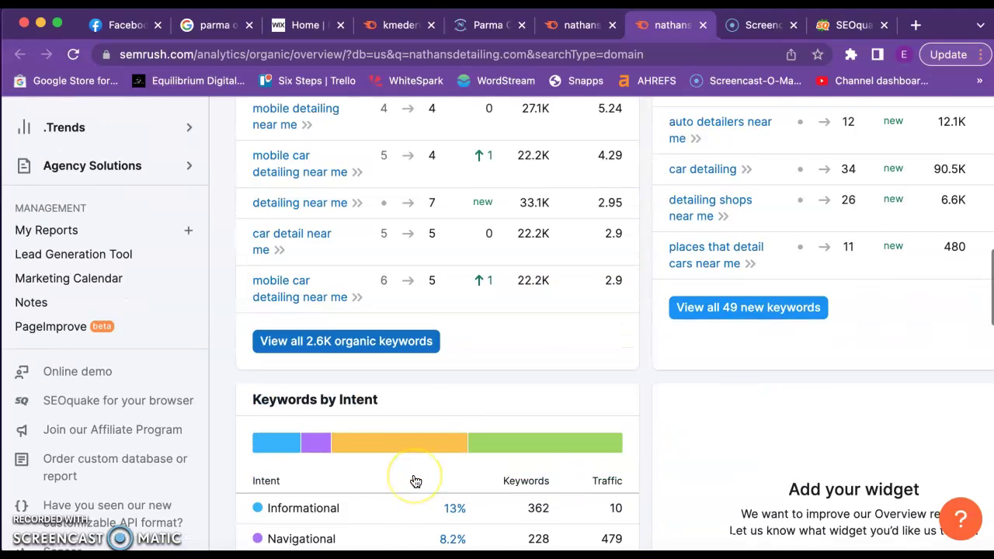
pyautogui.scroll(5, 413, 466)
pyautogui.scroll(-2, 412, 458)
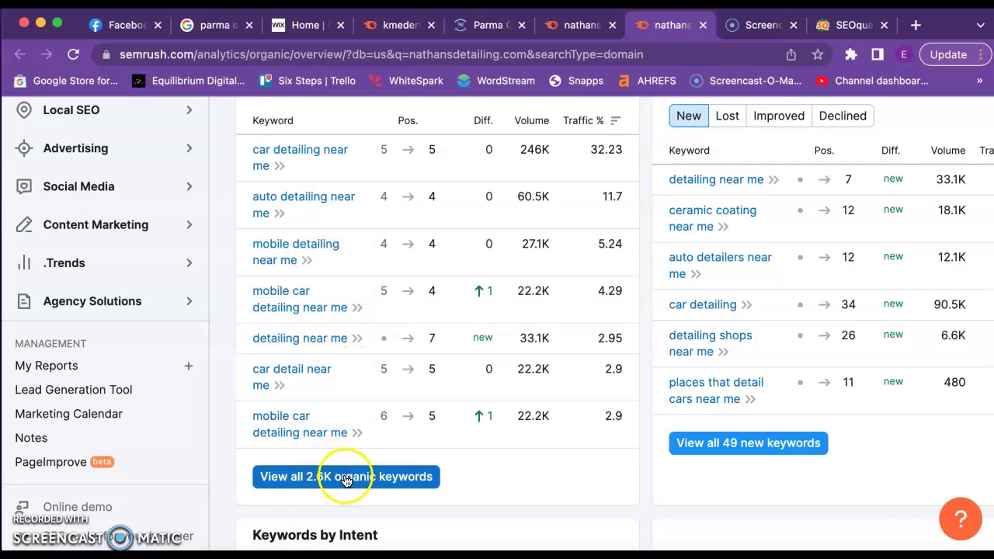
pyautogui.scroll(-3, 441, 474)
pyautogui.scroll(2, 441, 475)
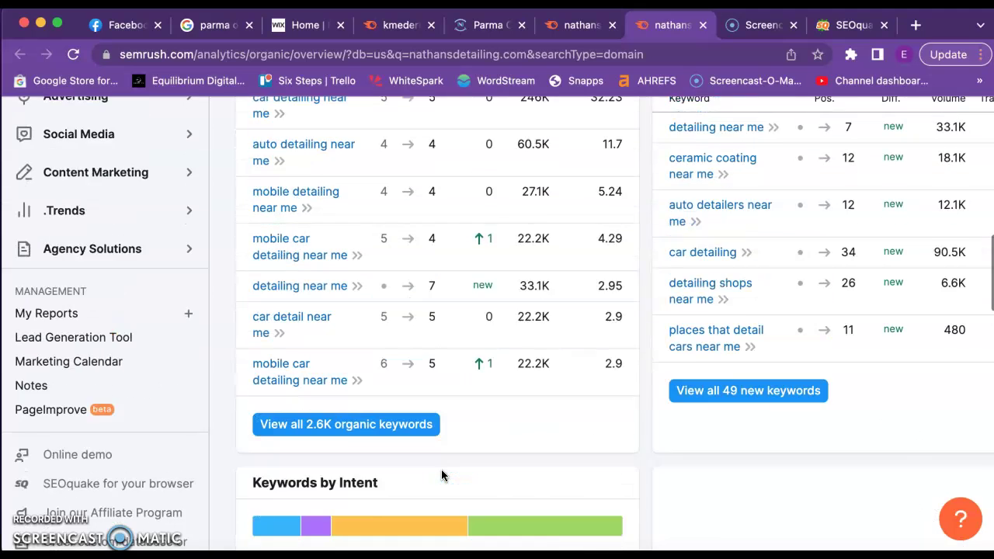
pyautogui.scroll(1, 441, 476)
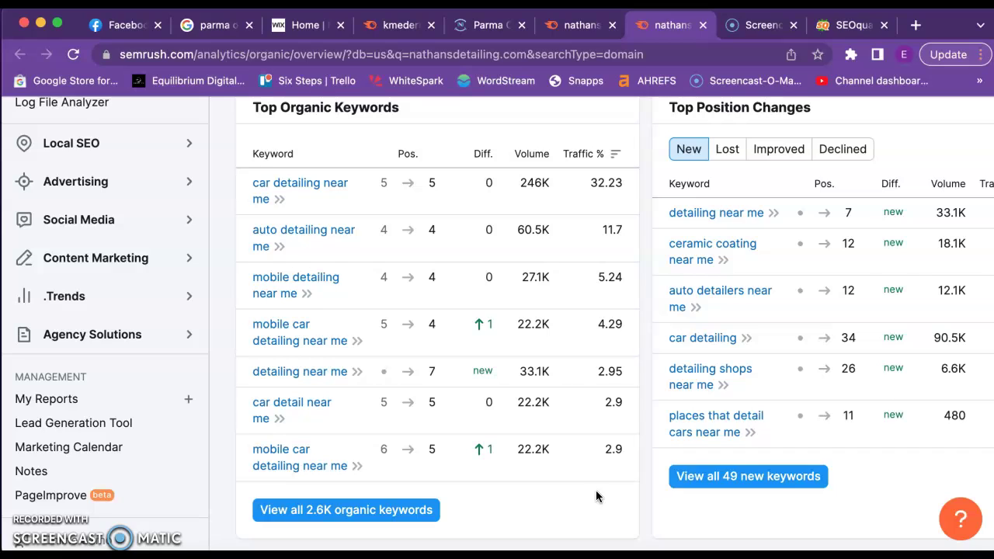
pyautogui.scroll(1, 596, 495)
pyautogui.scroll(4, 595, 493)
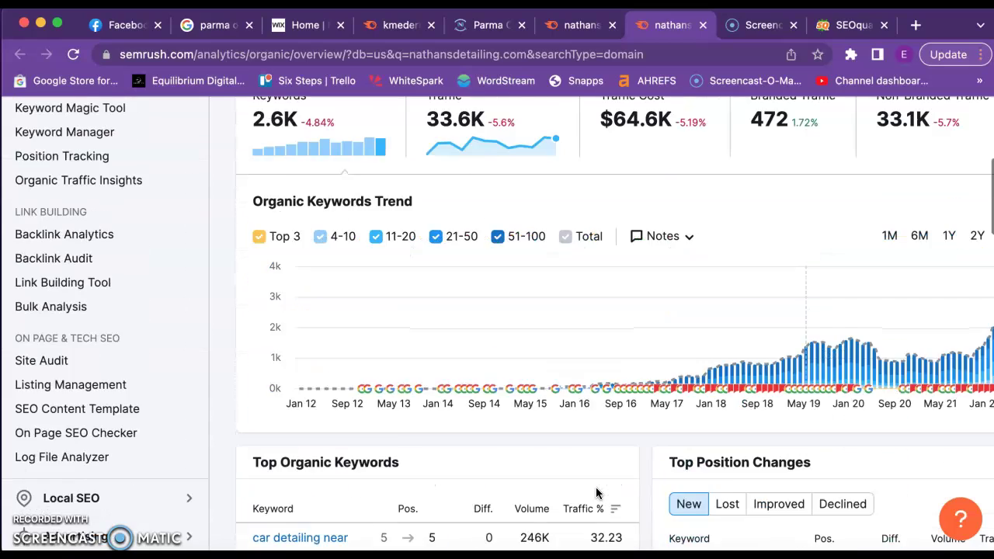
pyautogui.scroll(-1, 595, 489)
pyautogui.scroll(4, 595, 489)
pyautogui.scroll(1, 596, 489)
pyautogui.scroll(-2, 596, 489)
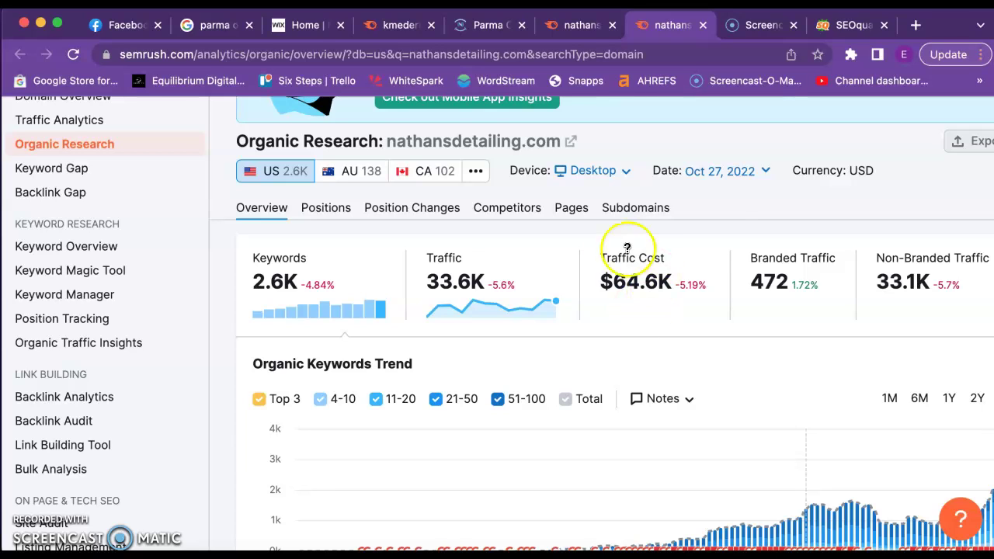
pyautogui.click(567, 342)
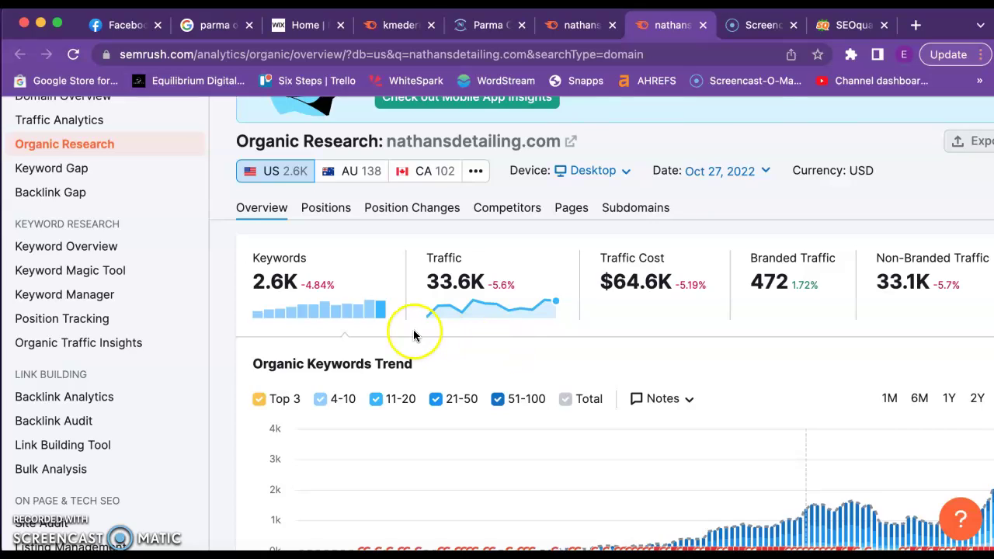
pyautogui.scroll(5, 413, 330)
# Close the competitor's Organic Research tab.
pyautogui.click(703, 25)
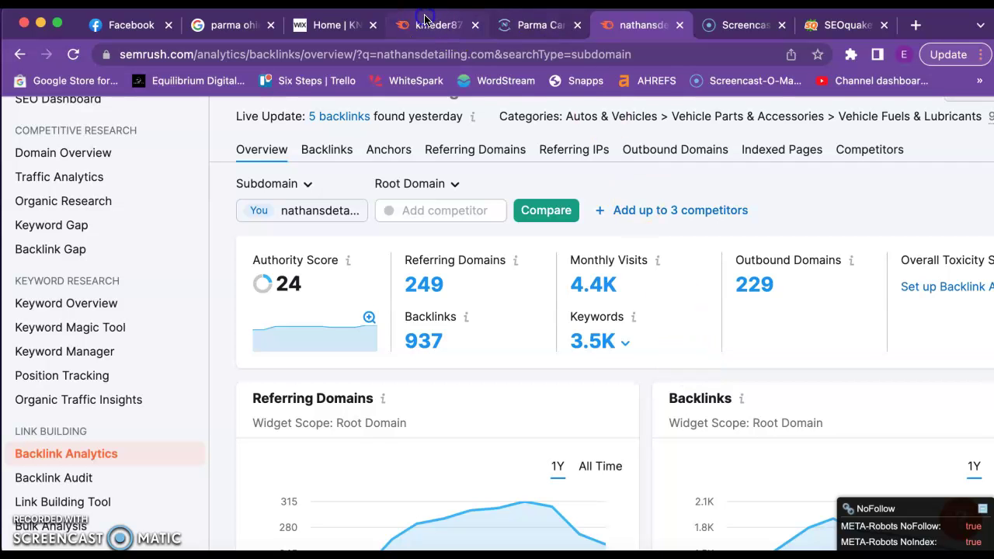
pyautogui.click(348, 23)
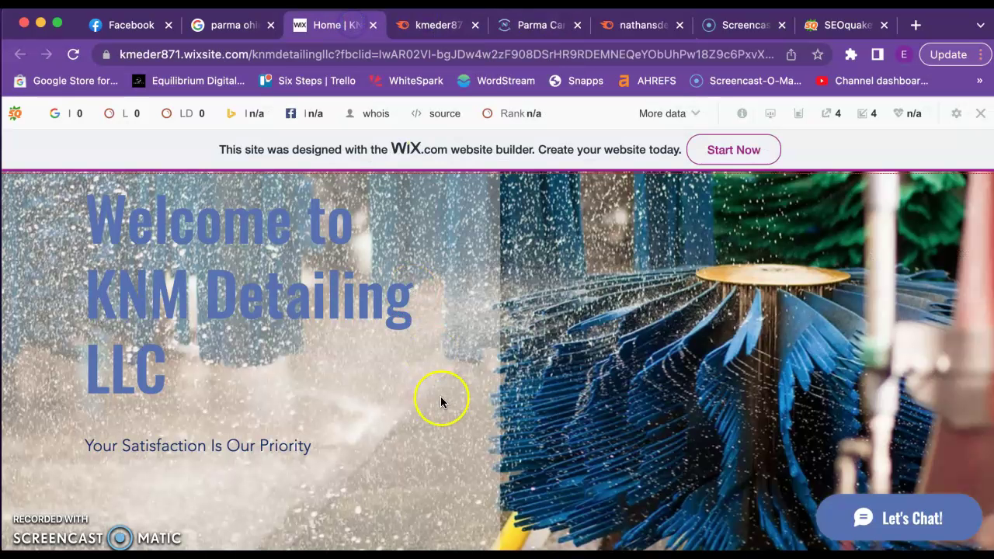
pyautogui.scroll(-3, 440, 402)
pyautogui.scroll(-2, 440, 401)
pyautogui.scroll(-2, 440, 401)
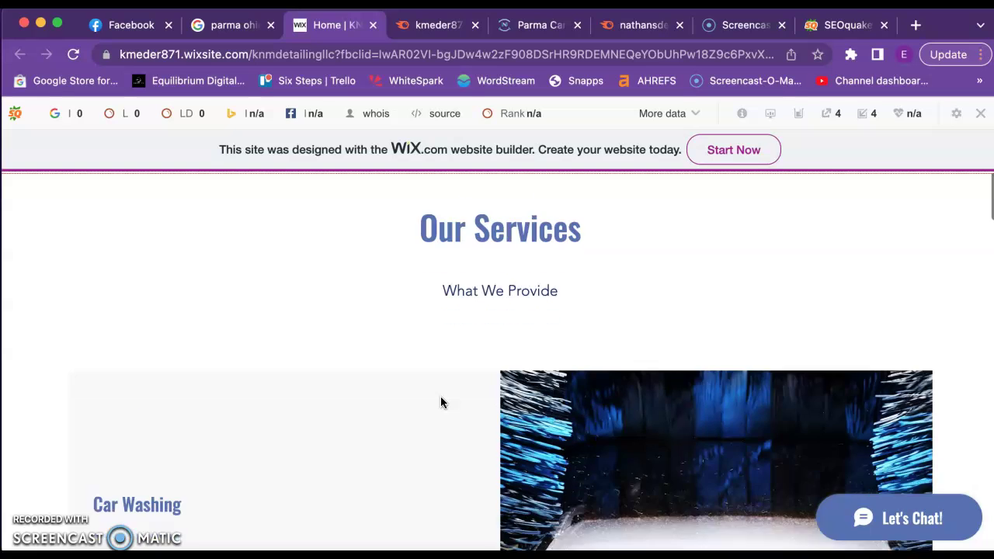
pyautogui.scroll(-3, 441, 401)
pyautogui.scroll(-3, 440, 401)
pyautogui.scroll(-1, 440, 401)
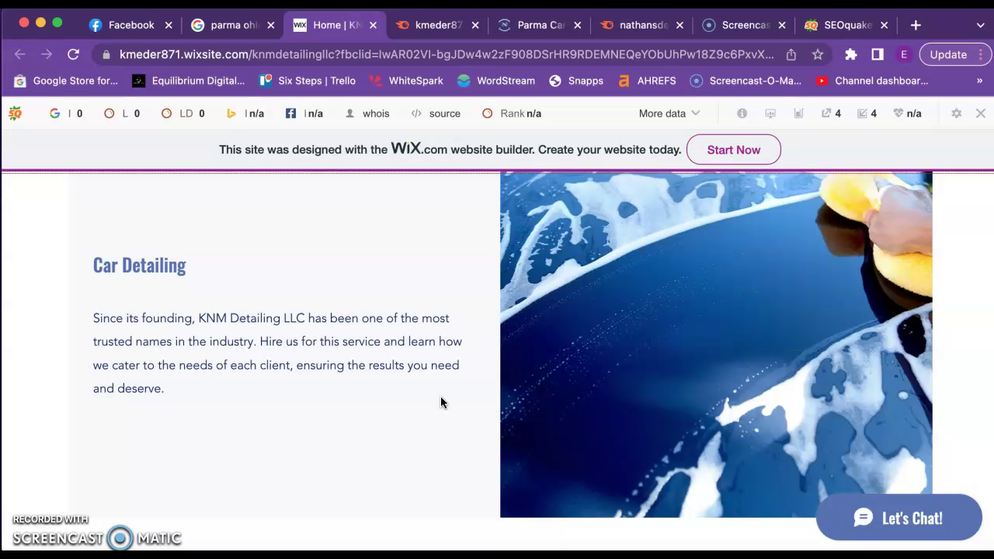
pyautogui.scroll(3, 441, 402)
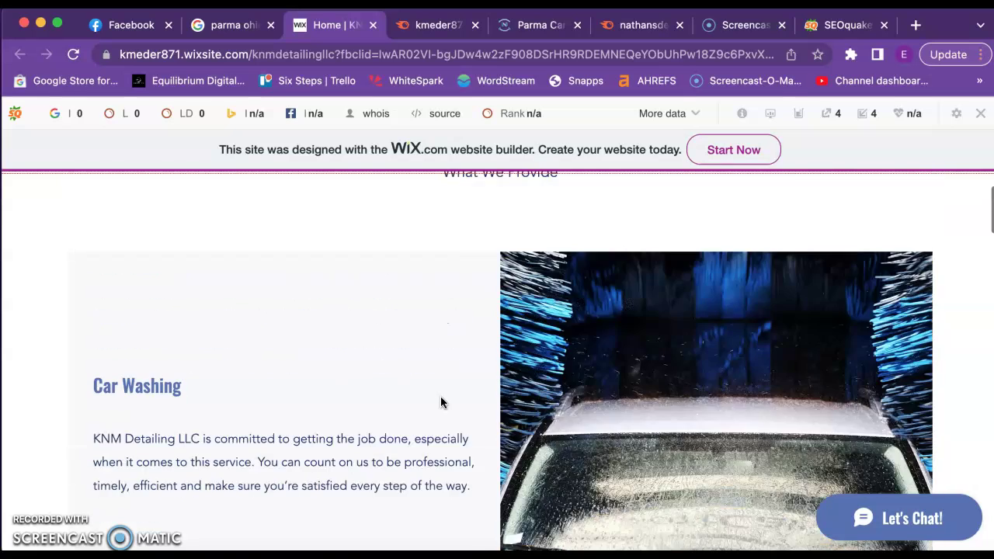
pyautogui.scroll(3, 440, 401)
pyautogui.scroll(4, 441, 402)
pyautogui.scroll(2, 440, 401)
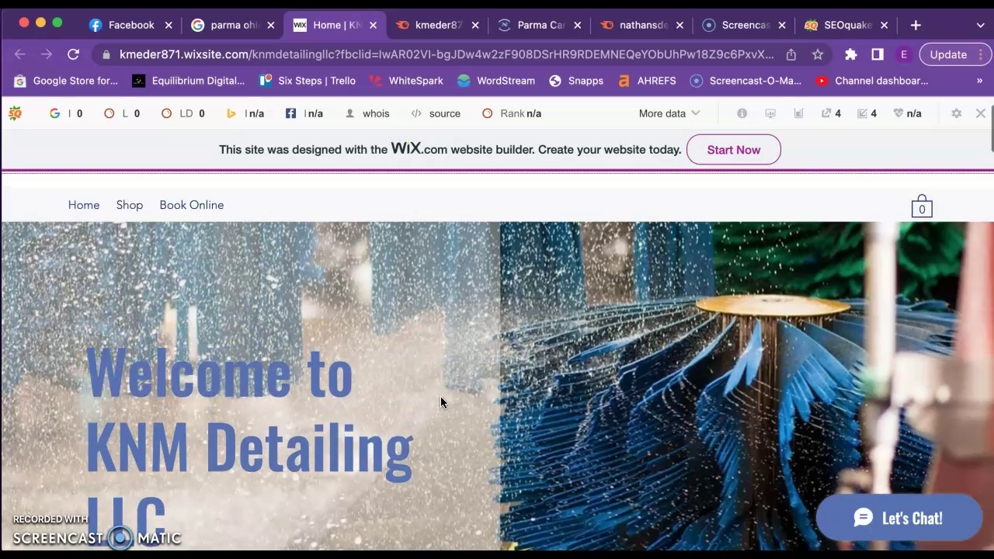
pyautogui.scroll(2, 441, 402)
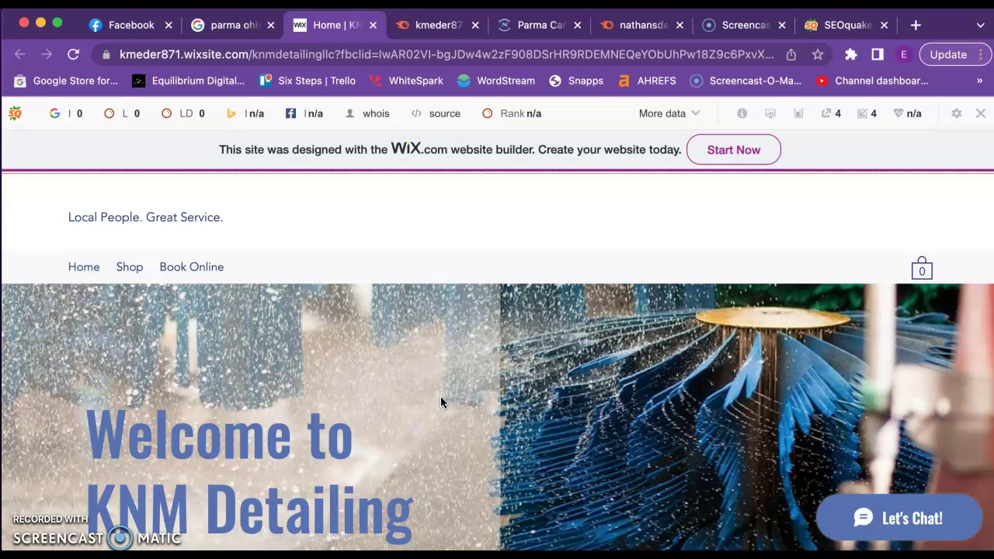
pyautogui.scroll(-5, 441, 401)
pyautogui.scroll(-5, 440, 402)
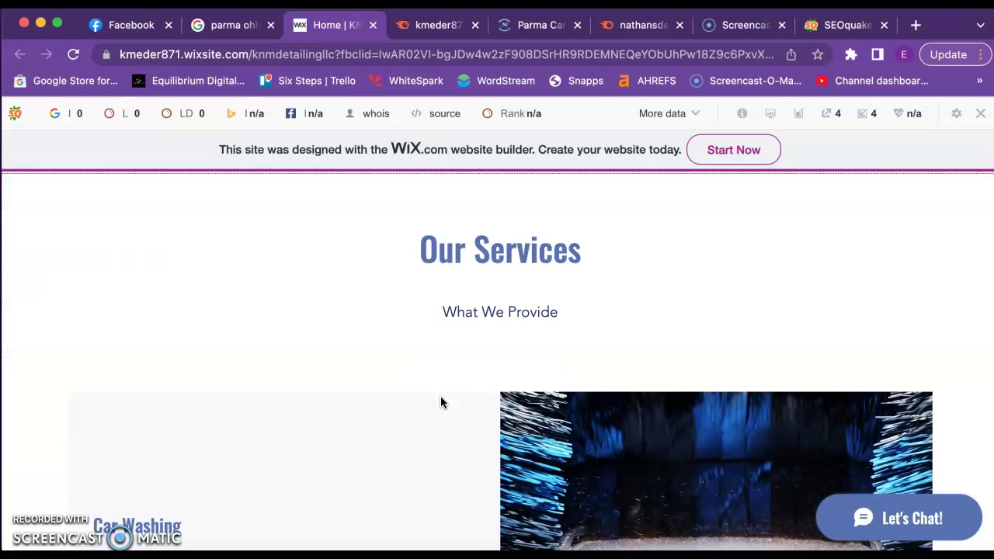